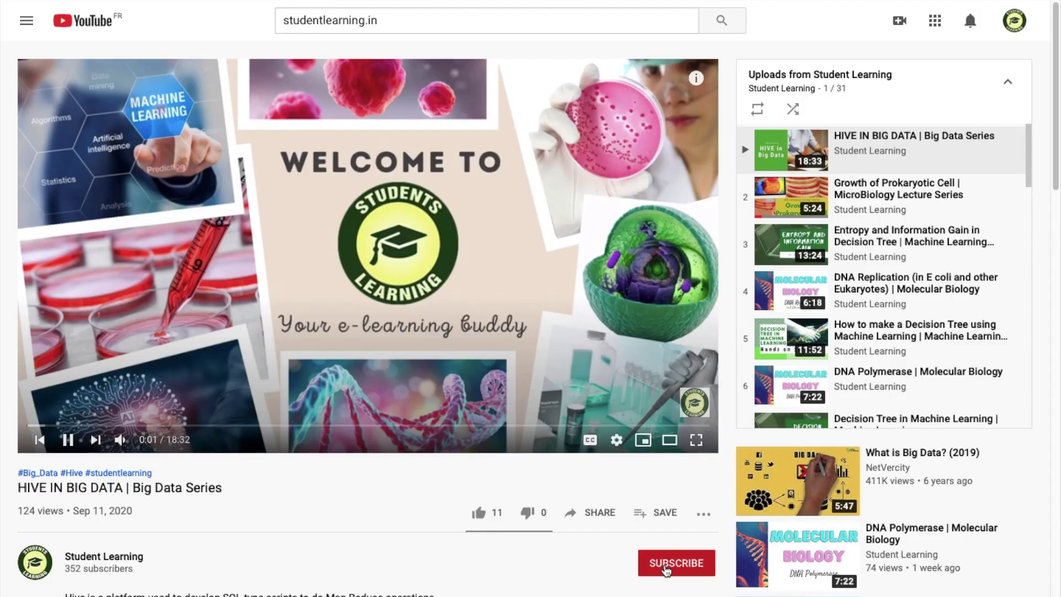
Subscribe to the Student Learning YouTube channel with bell notifications set to All
{"action": "left_click", "coordinate": [664, 566]}
{"action": "left_click", "coordinate": [705, 564]}
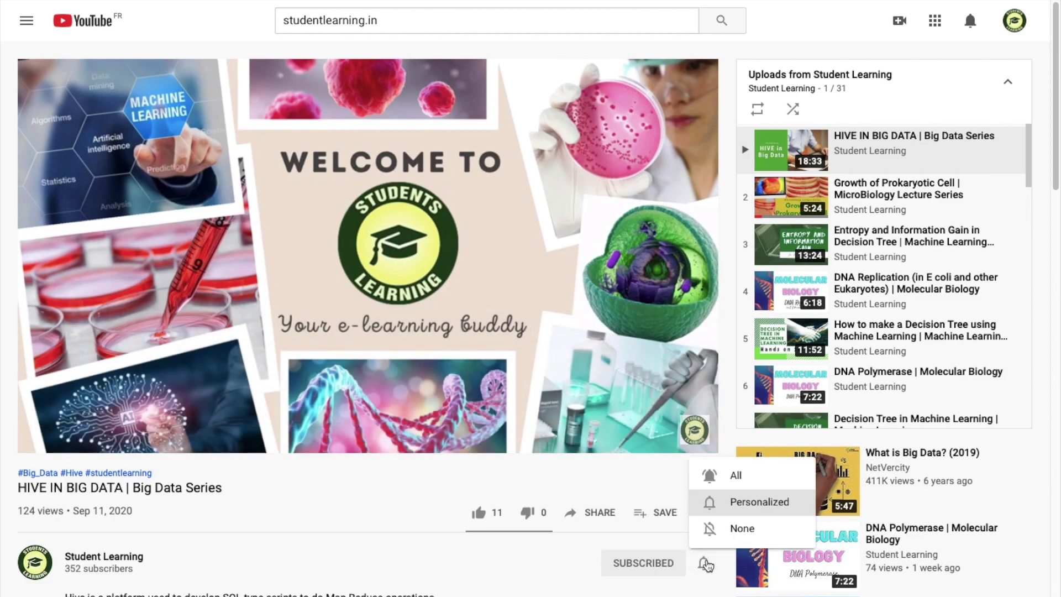
{"action": "left_click", "coordinate": [713, 475]}
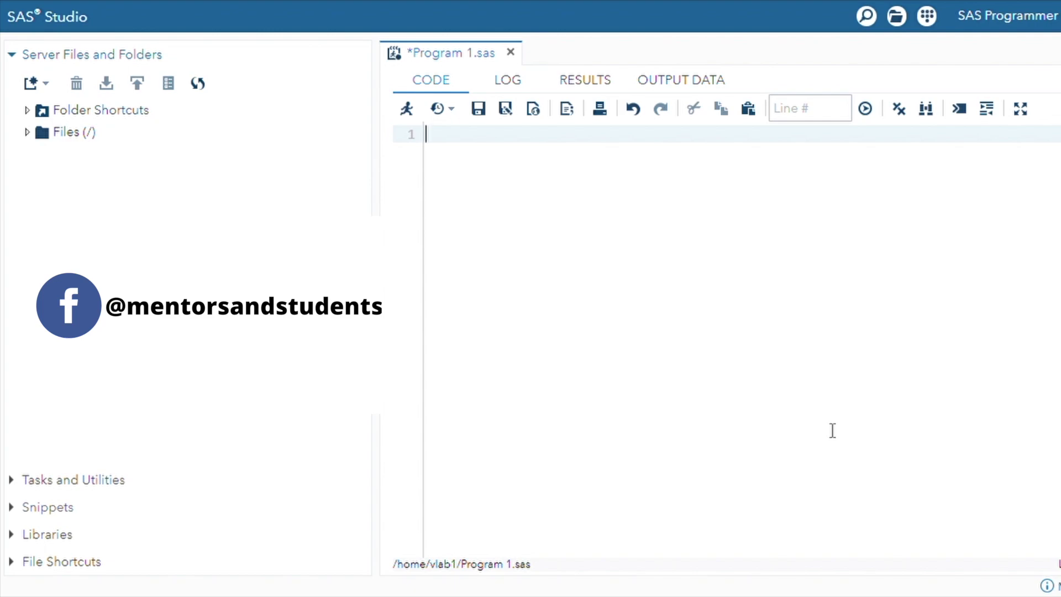
Begin the program with 'proc sql;' and 'create table Demo1 (', correcting typos
{"action": "type", "text": "proc sqil"}
{"action": "key", "text": "BackSpace"}
{"action": "key", "text": "BackSpace"}
{"action": "type", "text": "l"}
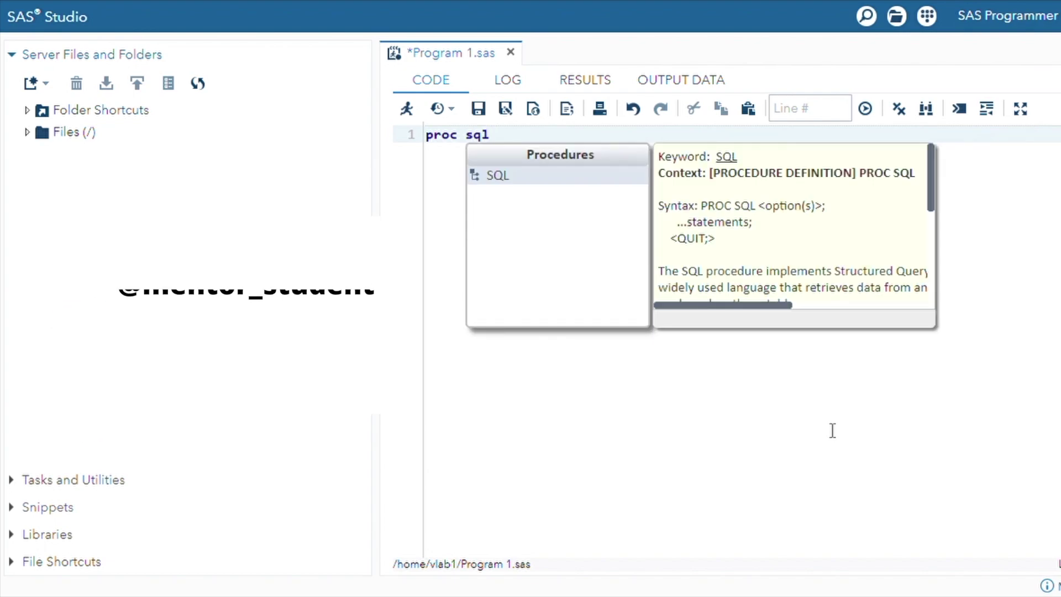
{"action": "type", "text": ";"}
{"action": "key", "text": "Return"}
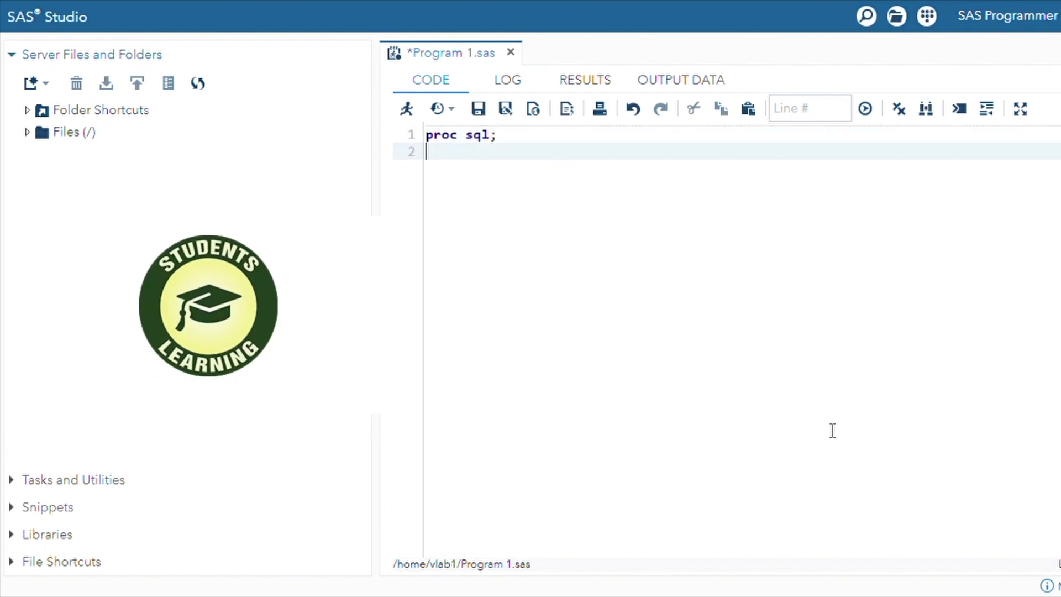
{"action": "type", "text": "ctrate"}
{"action": "key", "text": "BackSpace"}
{"action": "key", "text": "BackSpace"}
{"action": "key", "text": "BackSpace"}
{"action": "key", "text": "BackSpace"}
{"action": "key", "text": "BackSpace"}
{"action": "key", "text": "BackSpace"}
{"action": "type", "text": "re"}
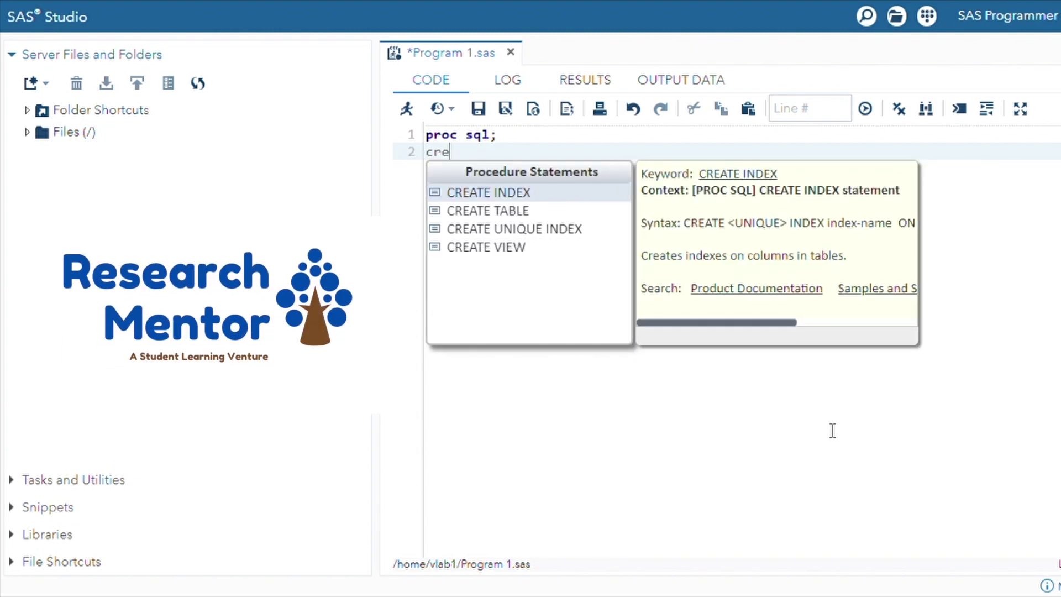
{"action": "type", "text": "ate tab"}
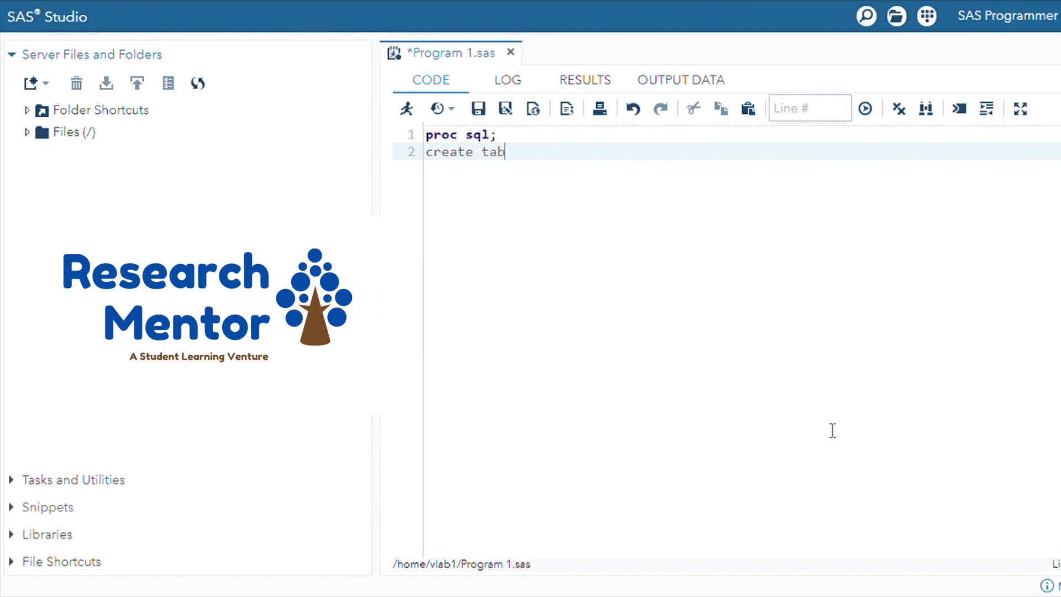
{"action": "type", "text": "le "}
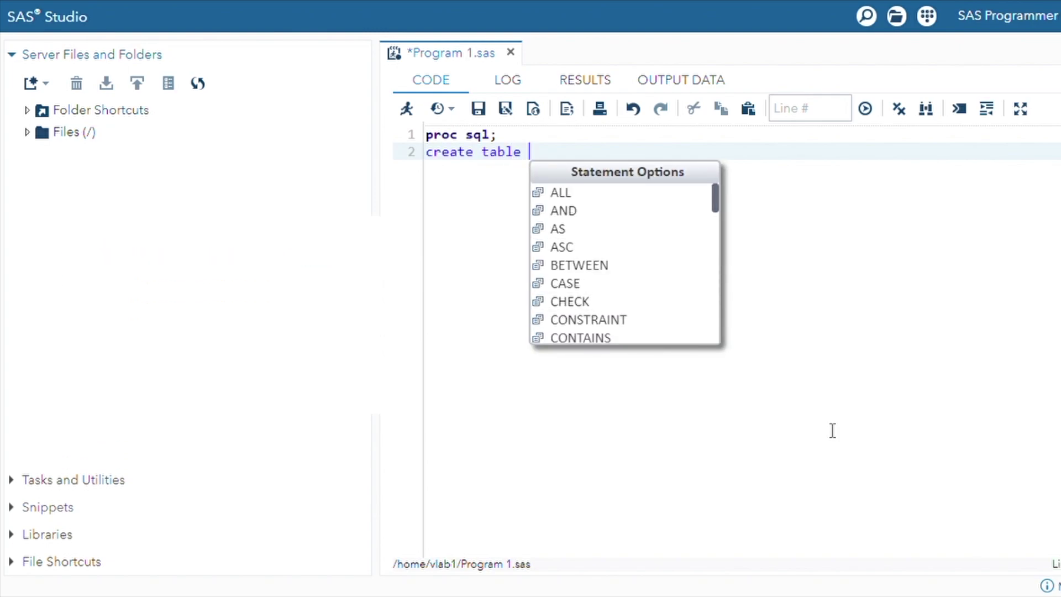
{"action": "type", "text": "Demo"}
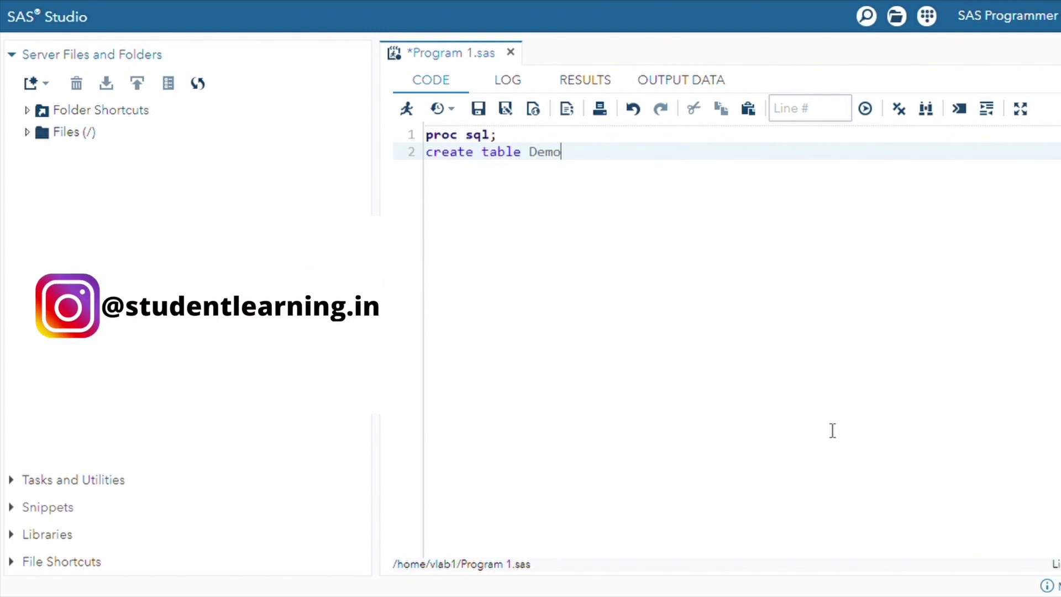
{"action": "type", "text": "1"}
{"action": "type", "text": " ("}
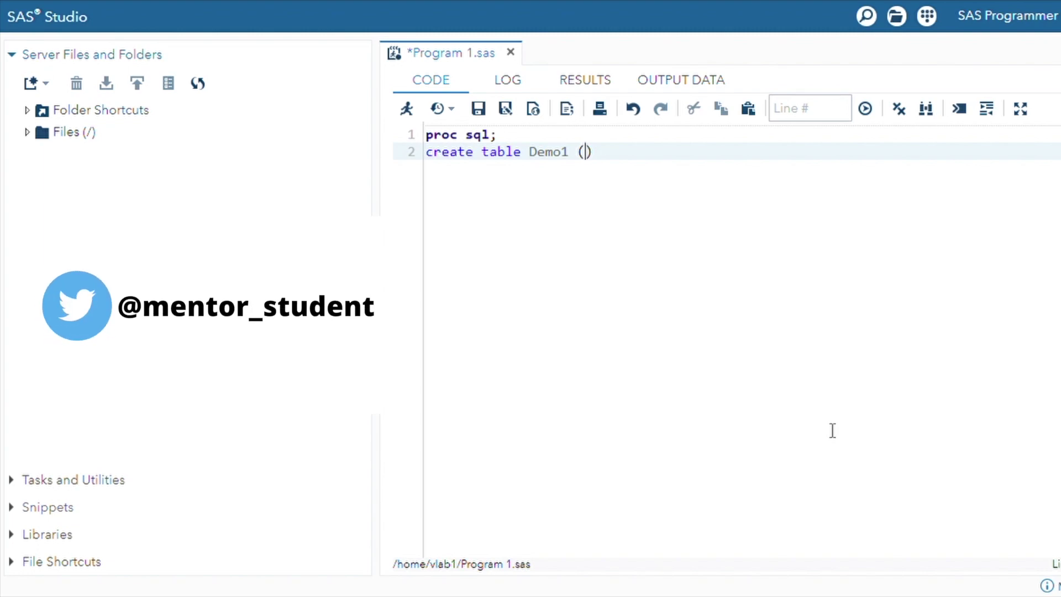
Define columns pid int, age int, gender char, close the statement and end with quit;
{"action": "type", "text": "pid "}
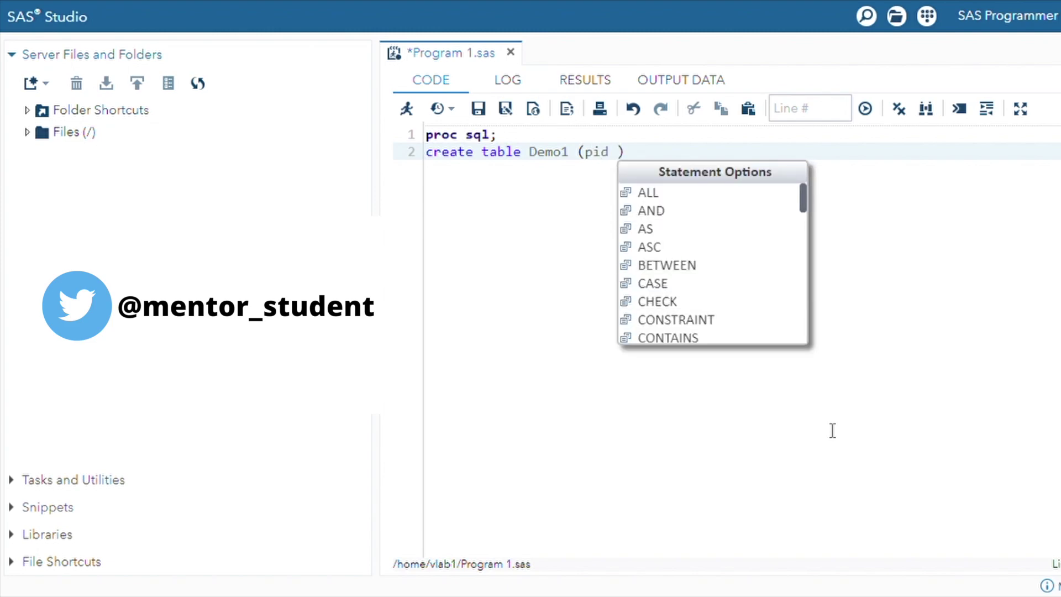
{"action": "type", "text": "int"}
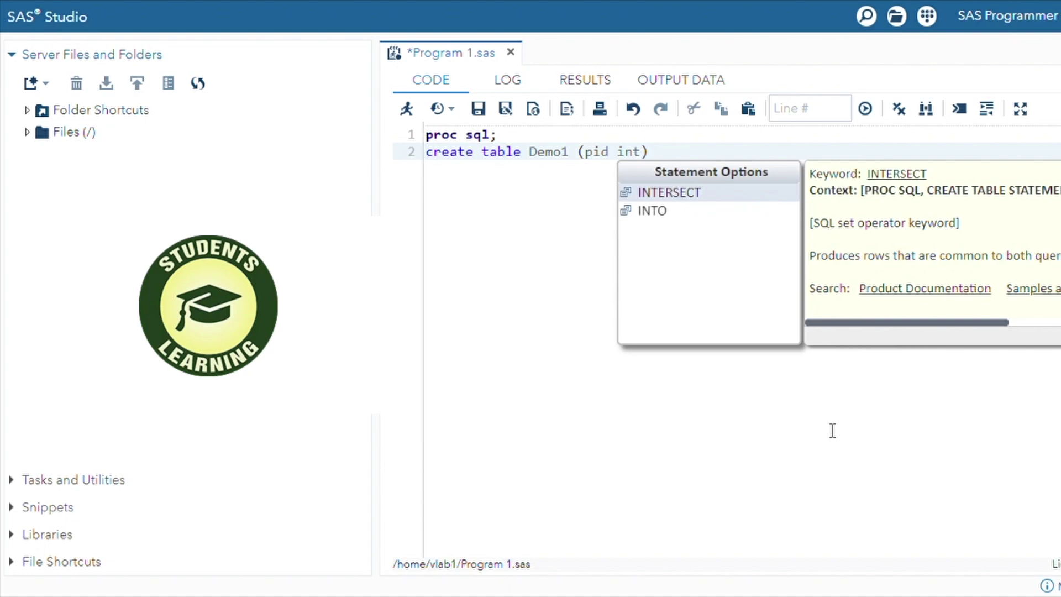
{"action": "type", "text": ","}
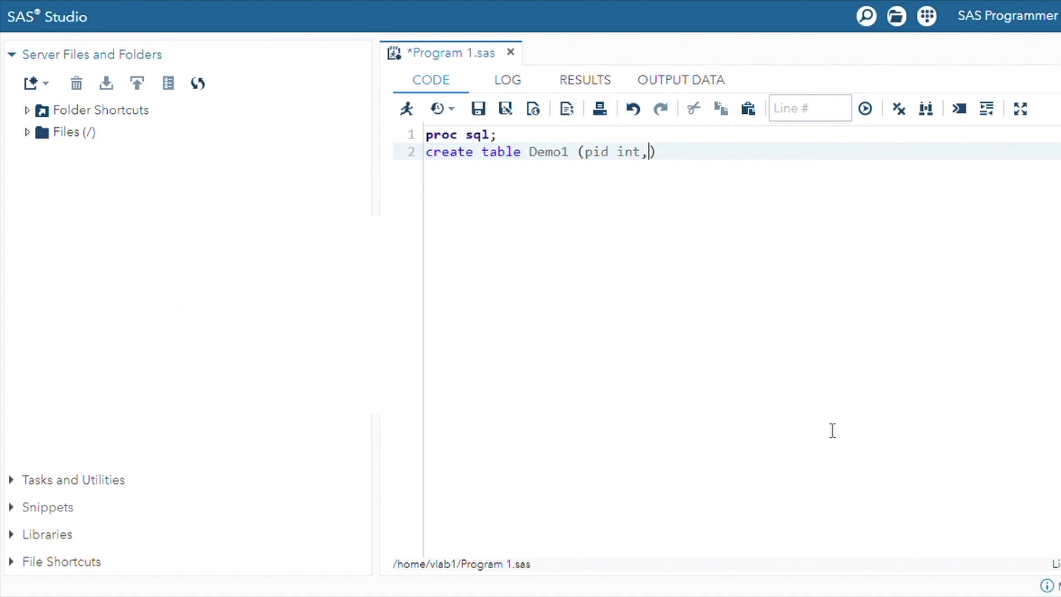
{"action": "type", "text": "age int "}
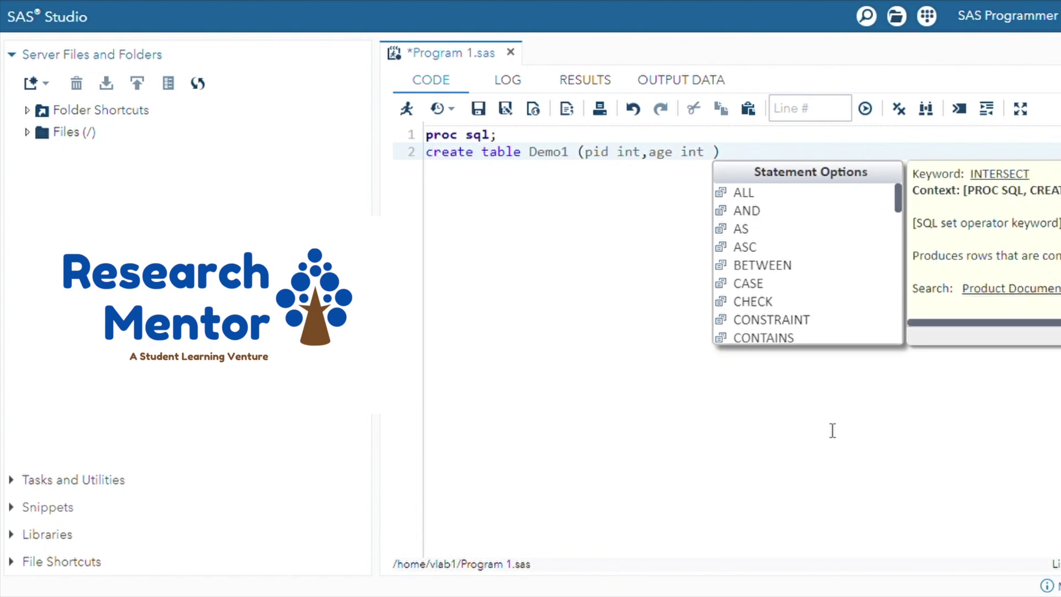
{"action": "type", "text": ",ge"}
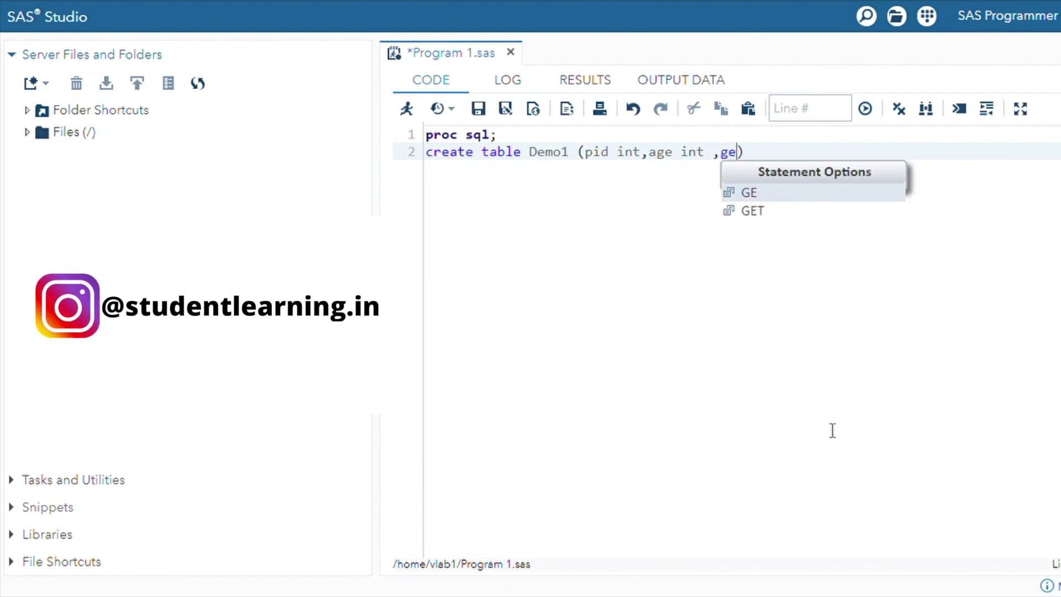
{"action": "type", "text": "nder "}
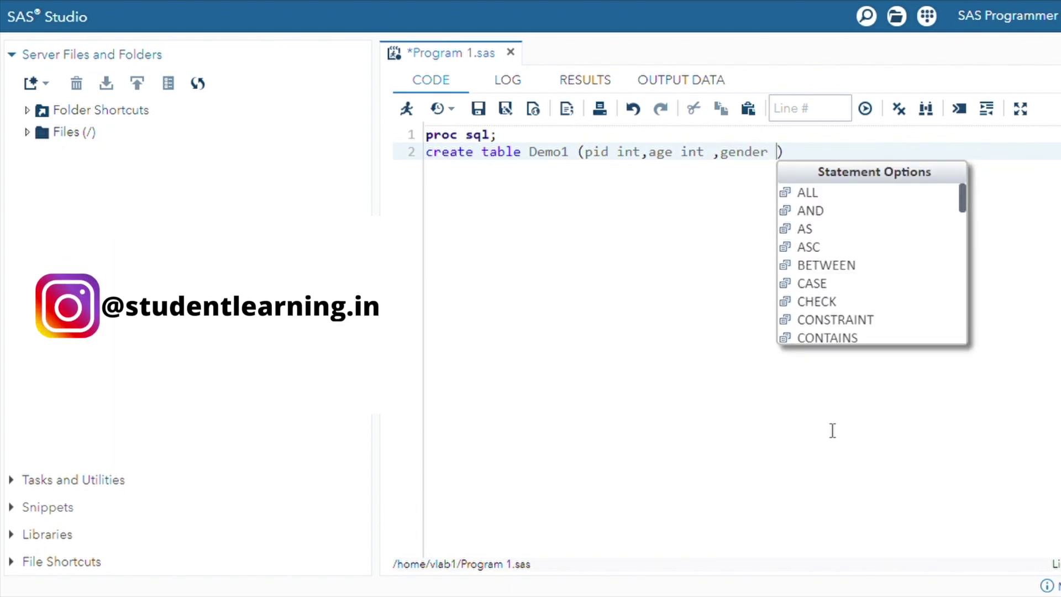
{"action": "type", "text": "cha"}
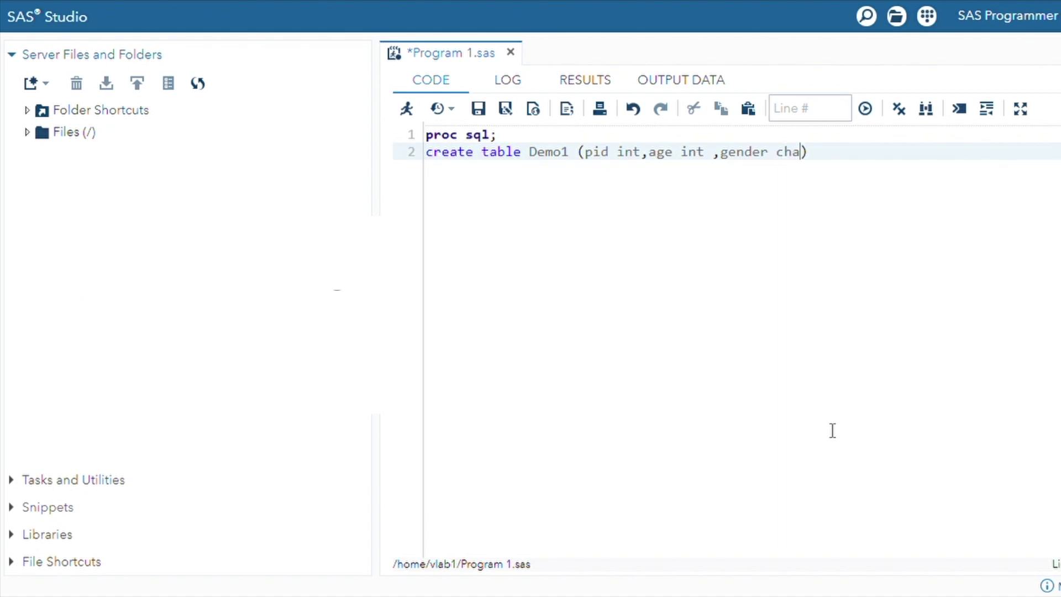
{"action": "type", "text": "r"}
{"action": "key", "text": "Right"}
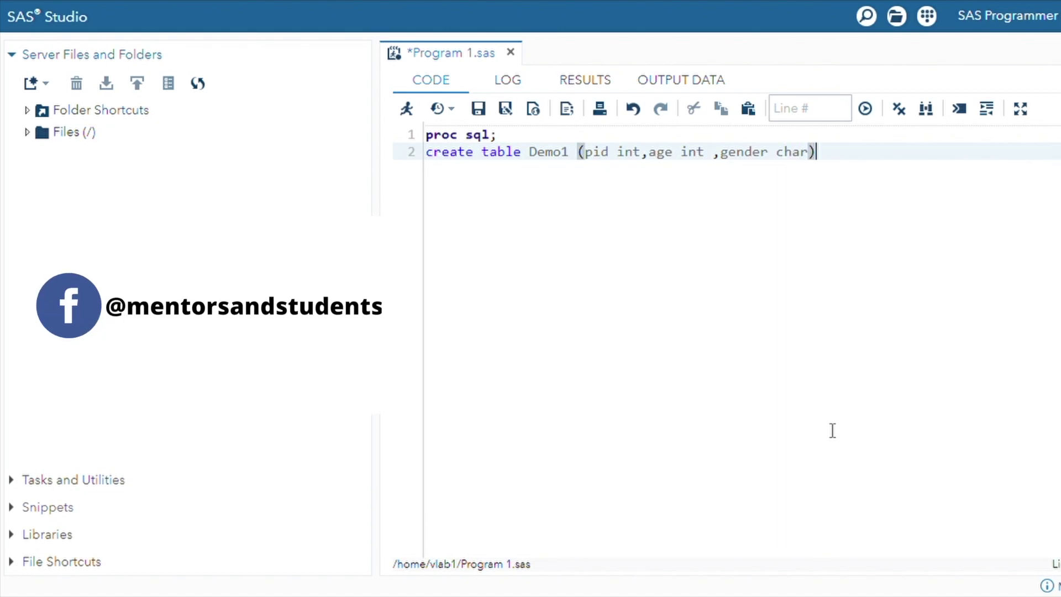
{"action": "type", "text": ";"}
{"action": "key", "text": "Return"}
{"action": "type", "text": "q"}
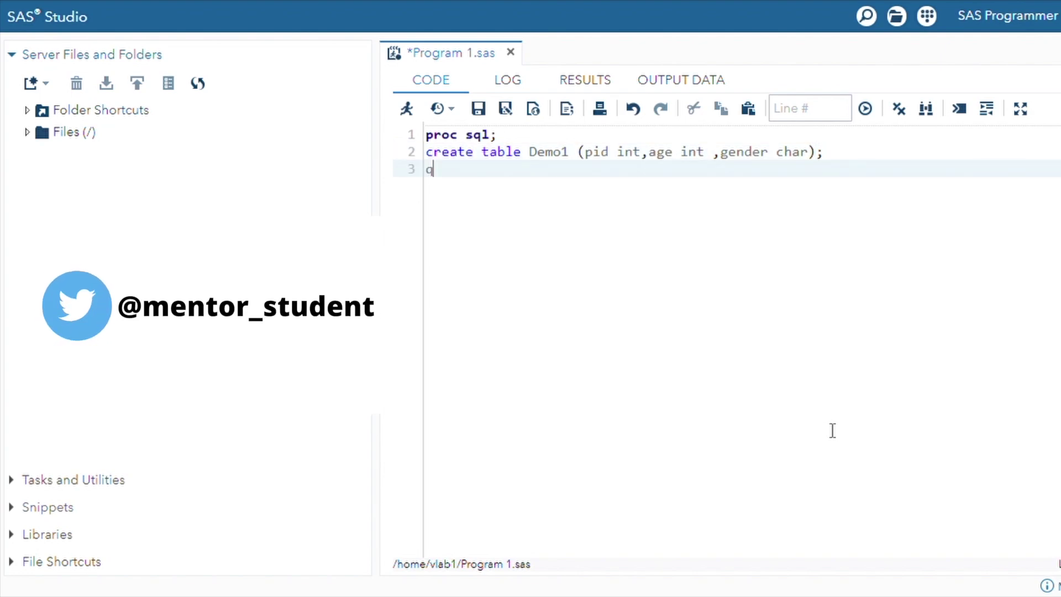
{"action": "type", "text": "uit"}
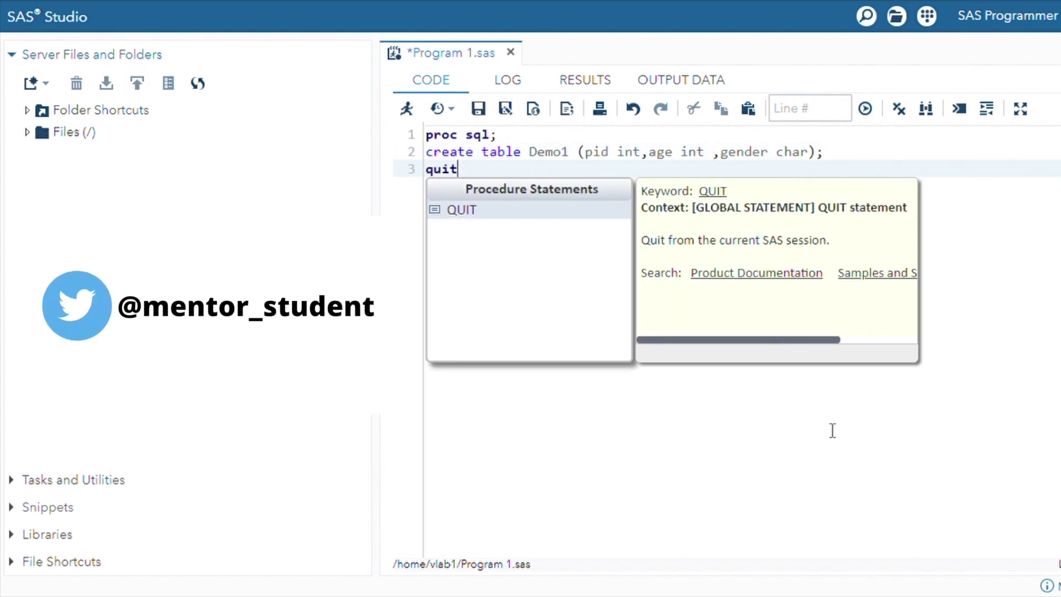
{"action": "type", "text": ";"}
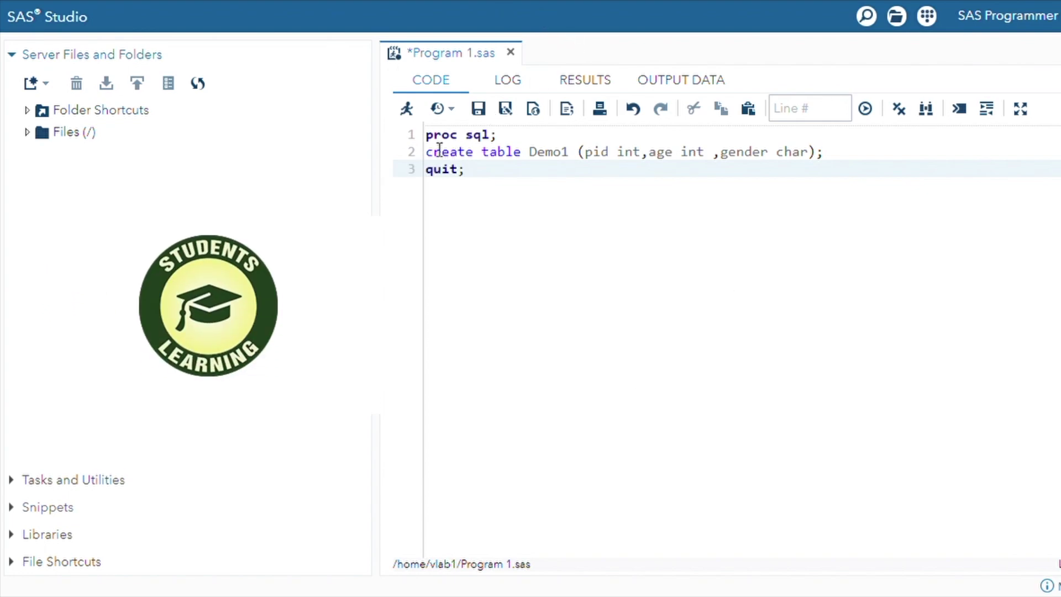
{"action": "key", "text": "ctrl+Home"}
Run the three-line CREATE TABLE code, then add a blank line below quit; in the code
{"action": "left_click_drag", "start_coordinate": [436, 141], "coordinate": [476, 176]}
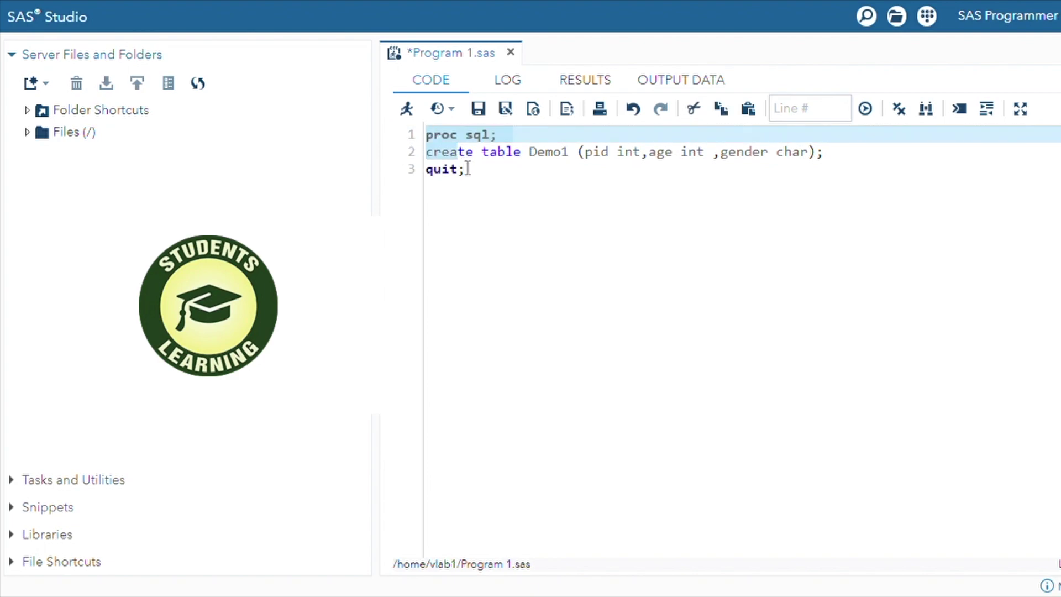
{"action": "left_click", "coordinate": [411, 114]}
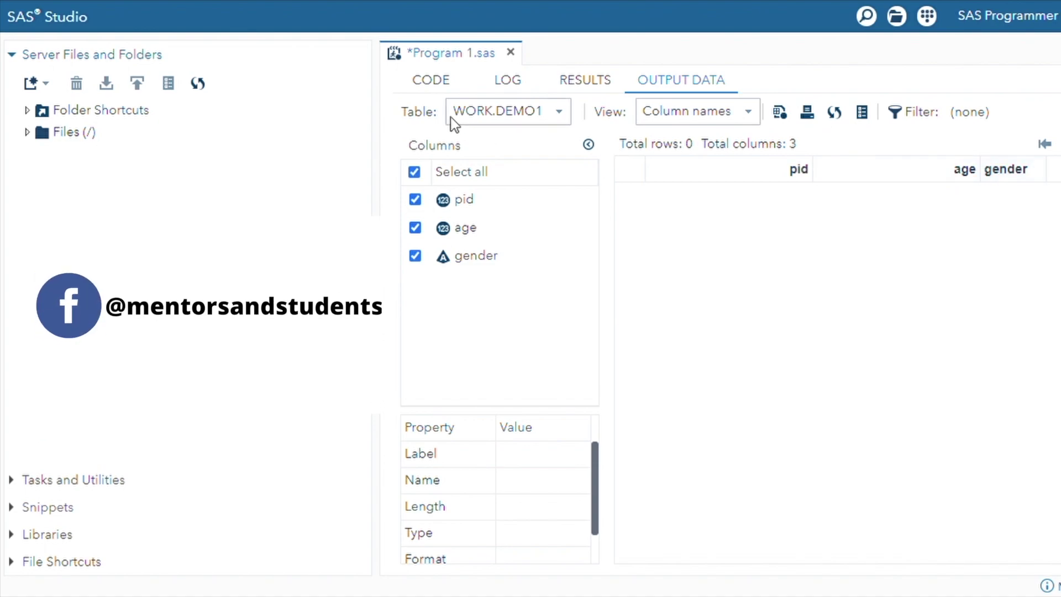
{"action": "left_click", "coordinate": [432, 81]}
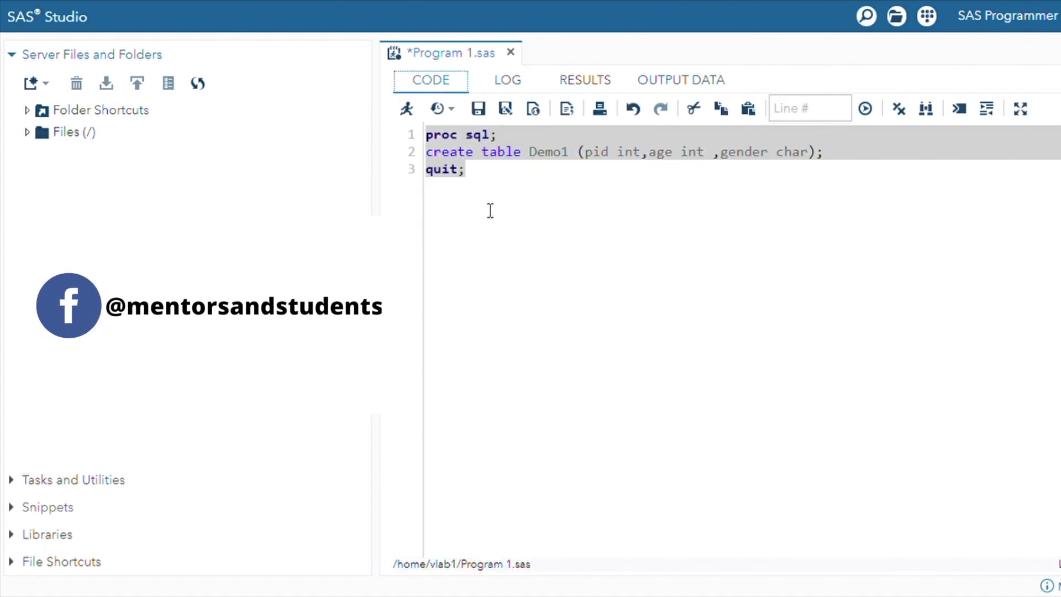
{"action": "left_click", "coordinate": [495, 184]}
{"action": "key", "text": "Return"}
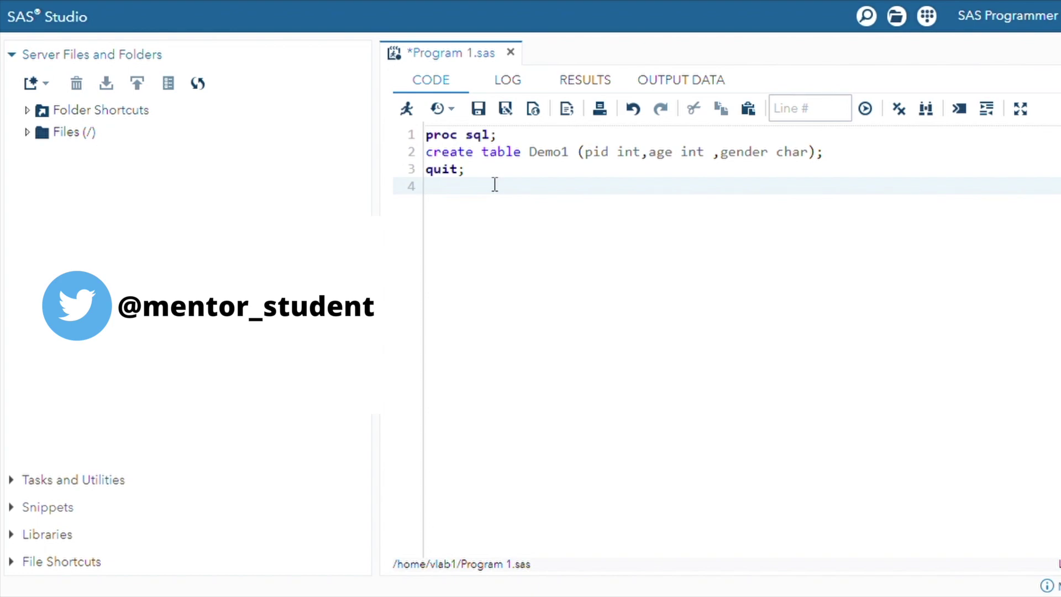
Start a second step with 'proc sql;' and 'insert into Demo1'
{"action": "type", "text": "proc "}
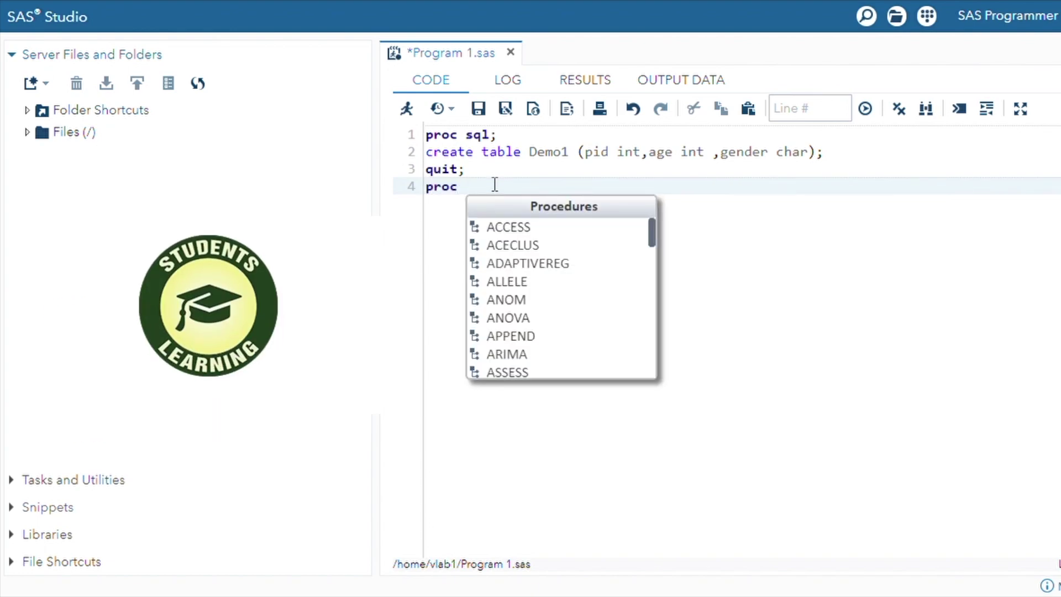
{"action": "type", "text": "sql"}
{"action": "key", "text": "BackSpace"}
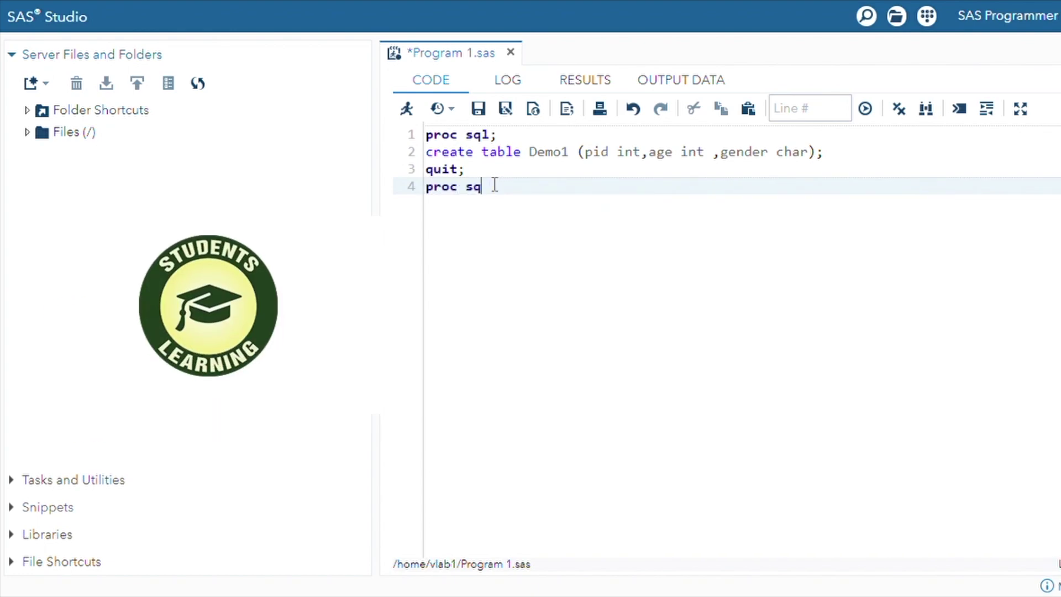
{"action": "type", "text": "l;"}
{"action": "key", "text": "Return"}
{"action": "type", "text": "nset"}
{"action": "key", "text": "BackSpace"}
{"action": "key", "text": "BackSpace"}
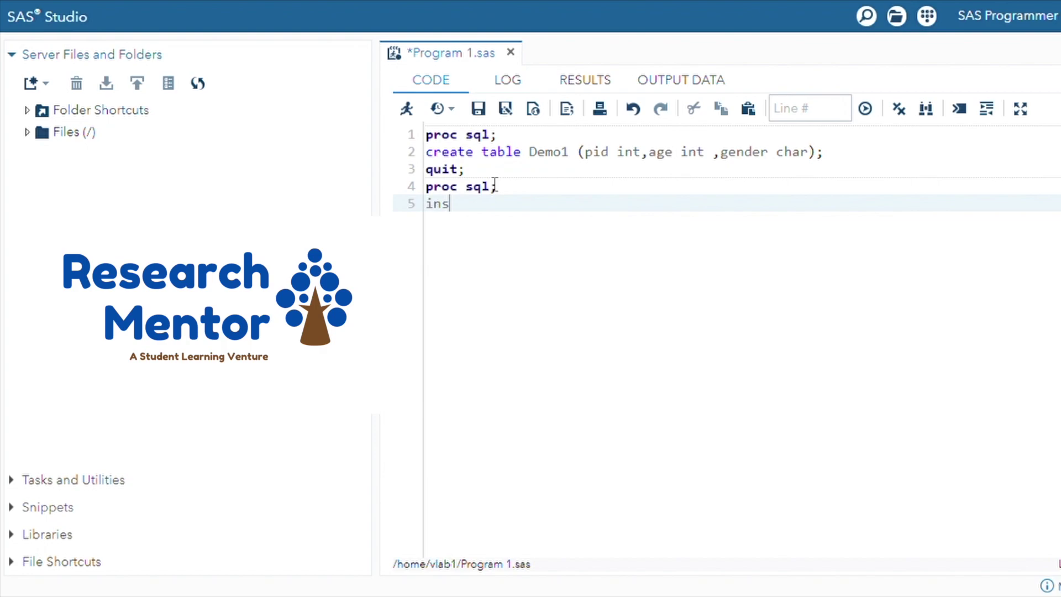
{"action": "type", "text": "ert in"}
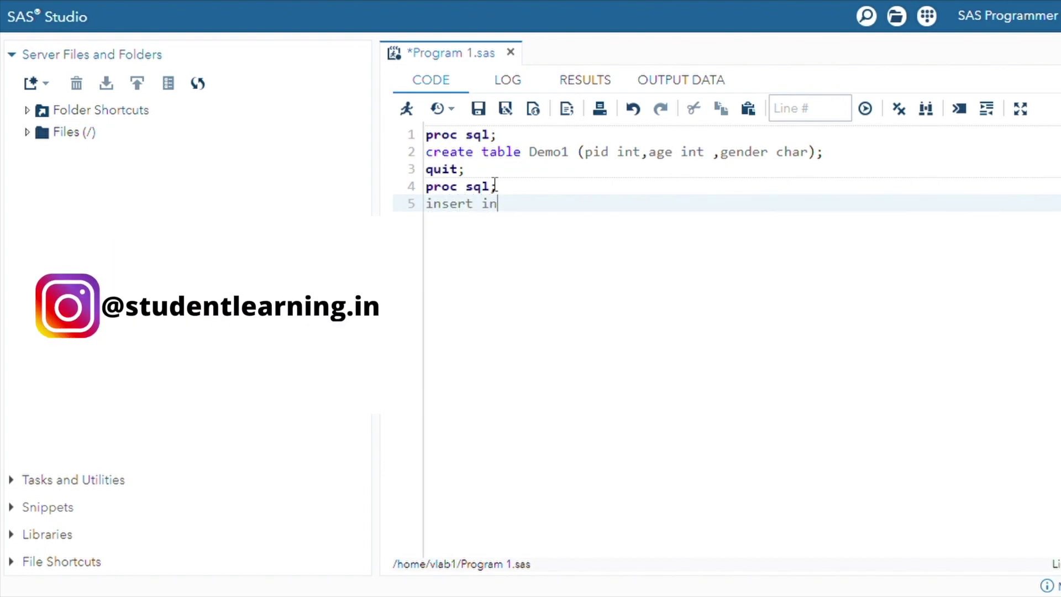
{"action": "type", "text": "to D"}
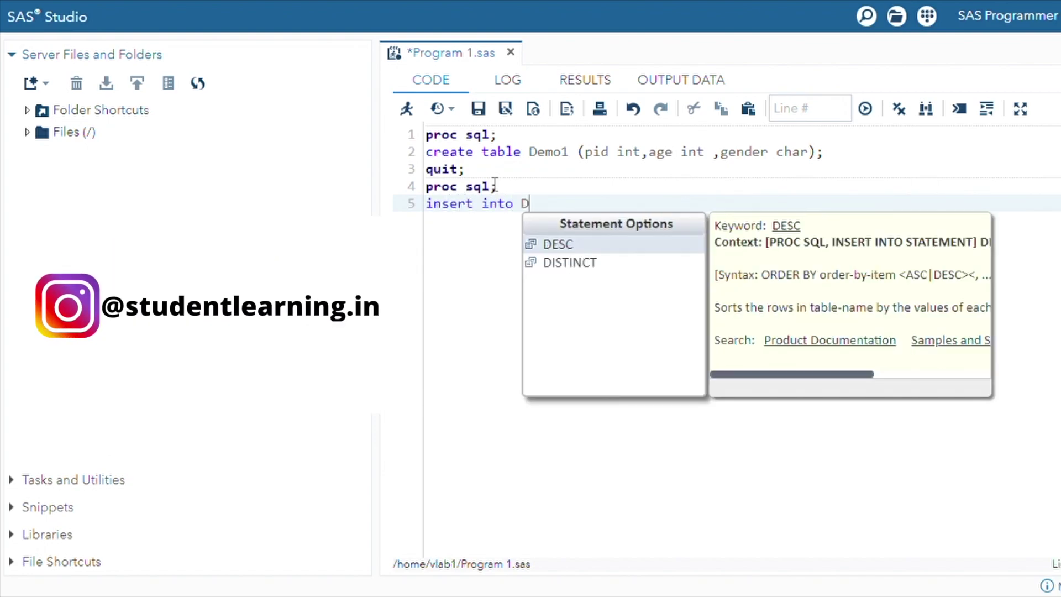
{"action": "type", "text": "e"}
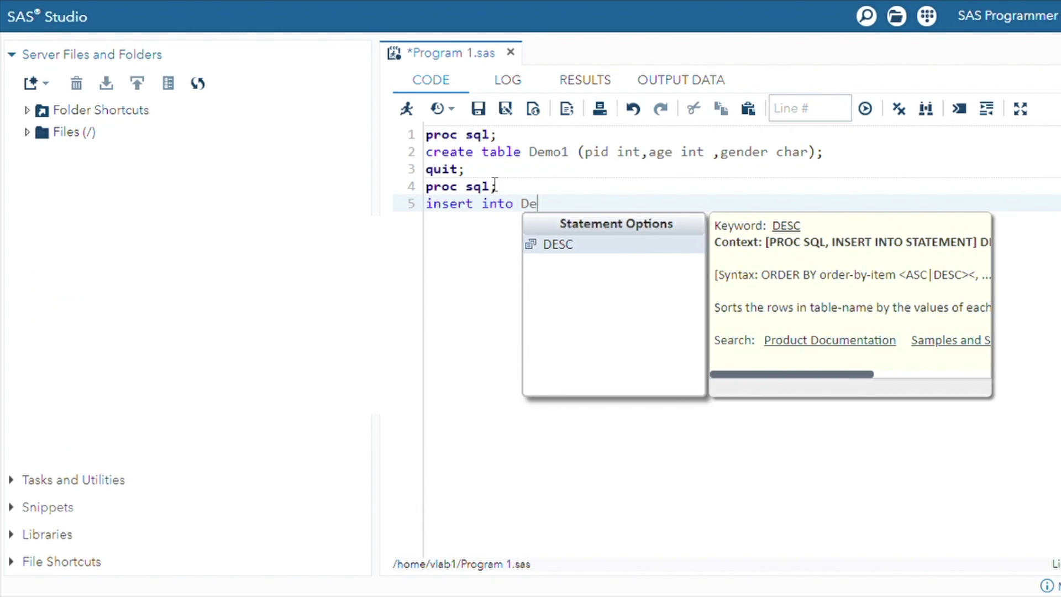
{"action": "type", "text": "mo1"}
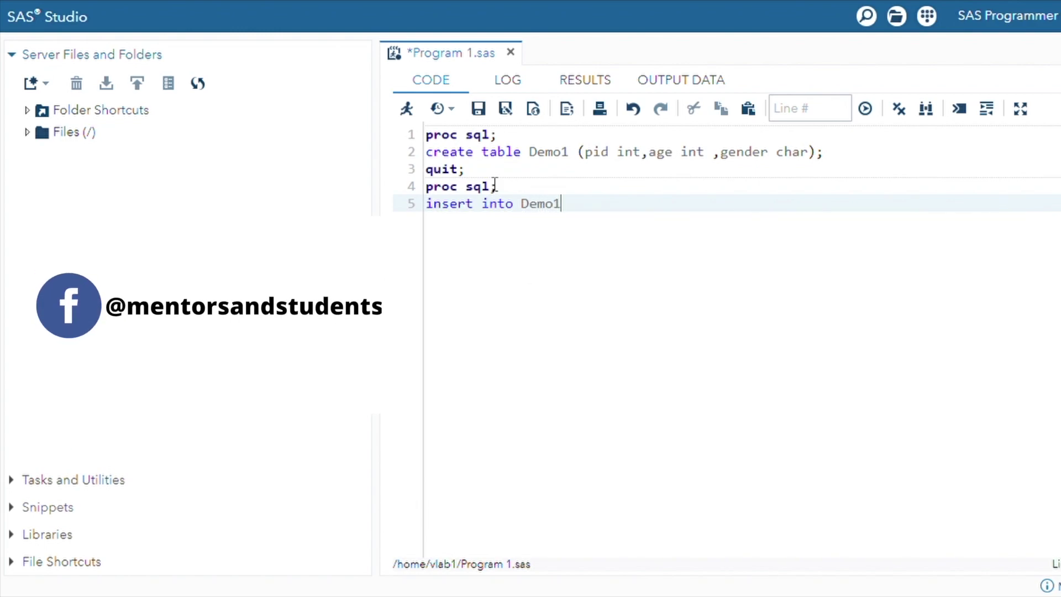
{"action": "key", "text": "Return"}
Add the rows values(001,22,"M") and values(002,23,"F")
{"action": "type", "text": "alu"}
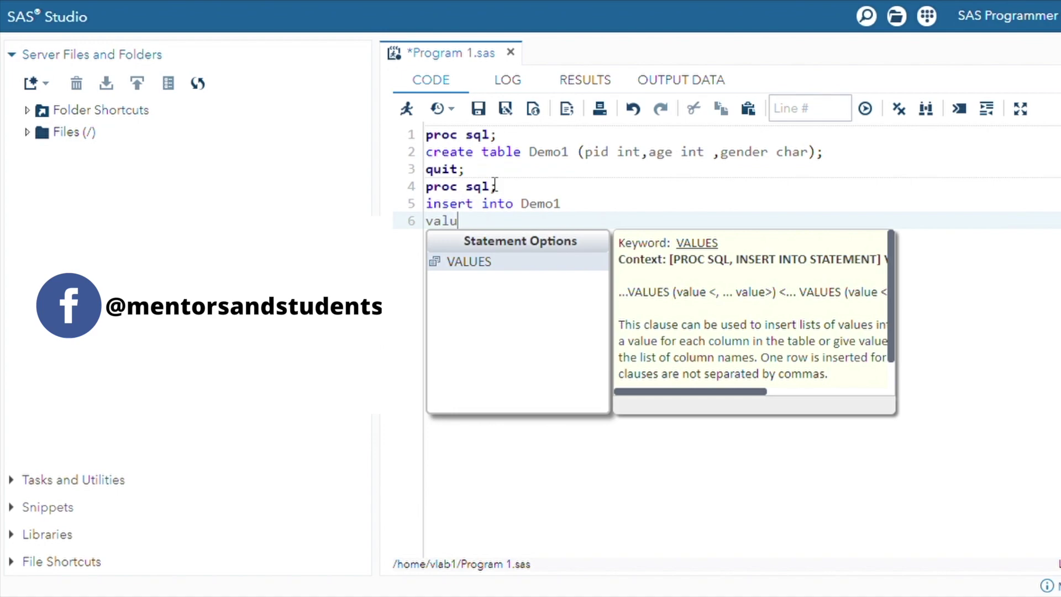
{"action": "type", "text": "es("}
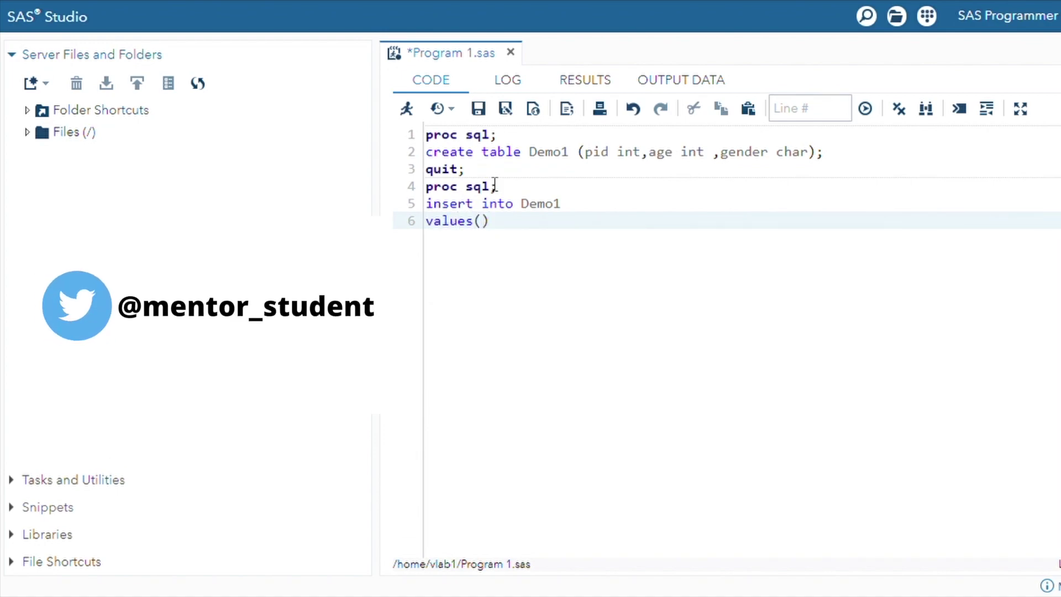
{"action": "type", "text": "001"}
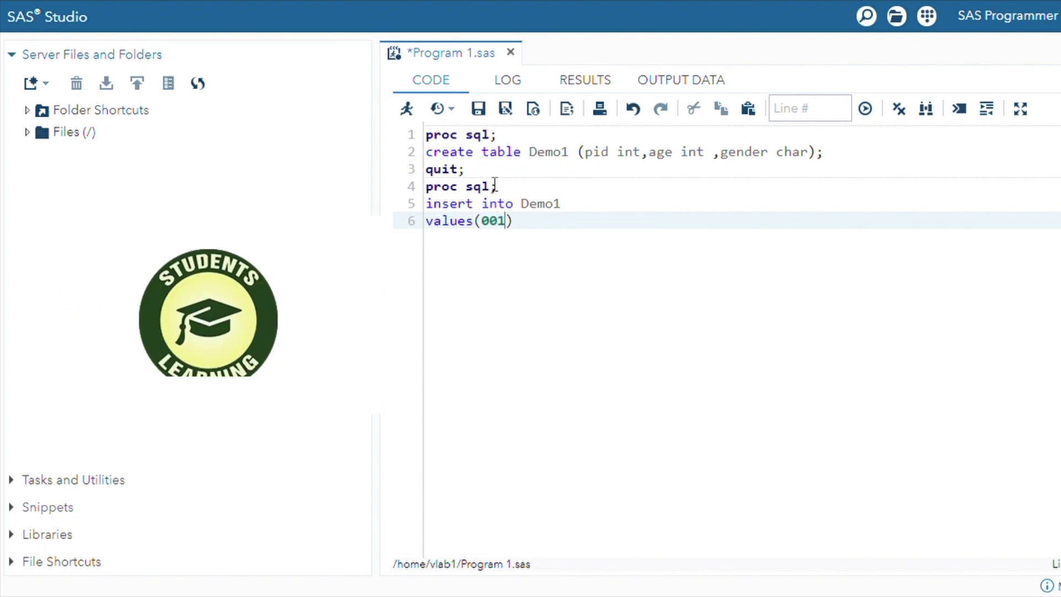
{"action": "type", "text": ",2"}
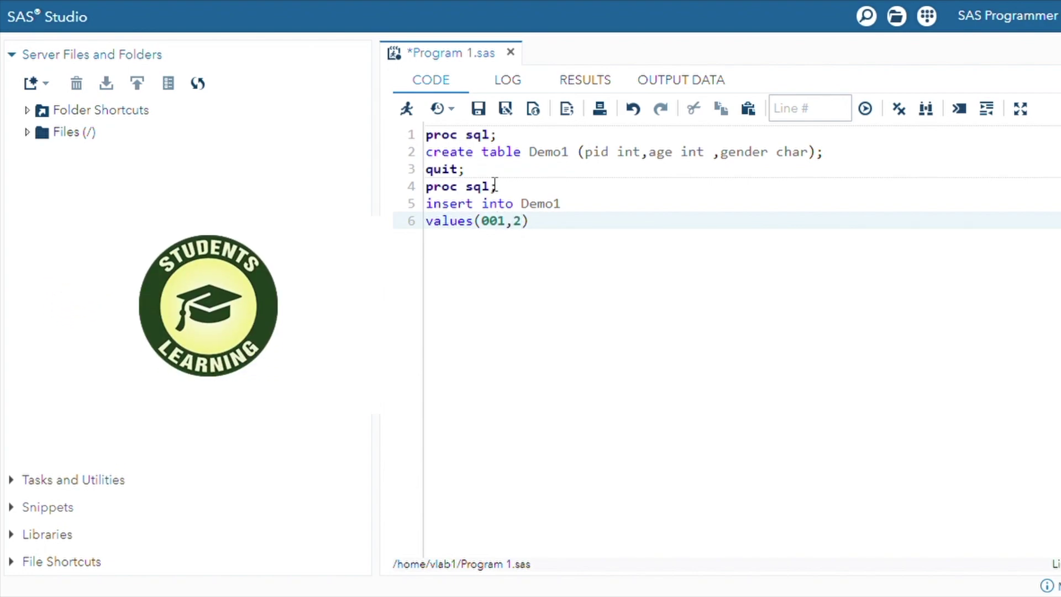
{"action": "type", "text": "2"}
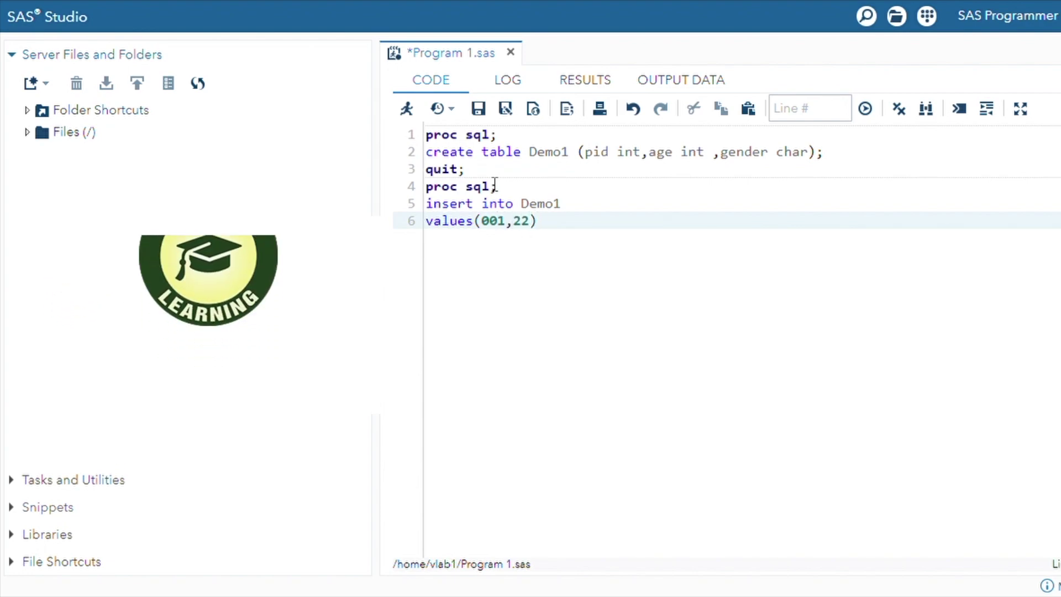
{"action": "type", "text": ",'"}
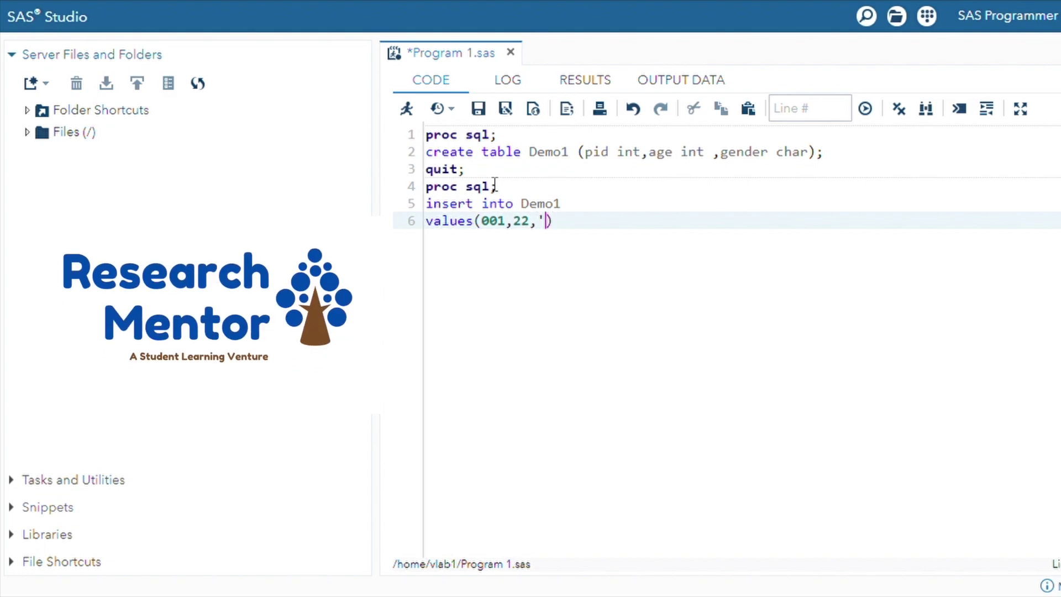
{"action": "key", "text": "BackSpace"}
{"action": "type", "text": "\"\""}
{"action": "type", "text": "M"}
{"action": "key", "text": "End"}
{"action": "key", "text": "Return"}
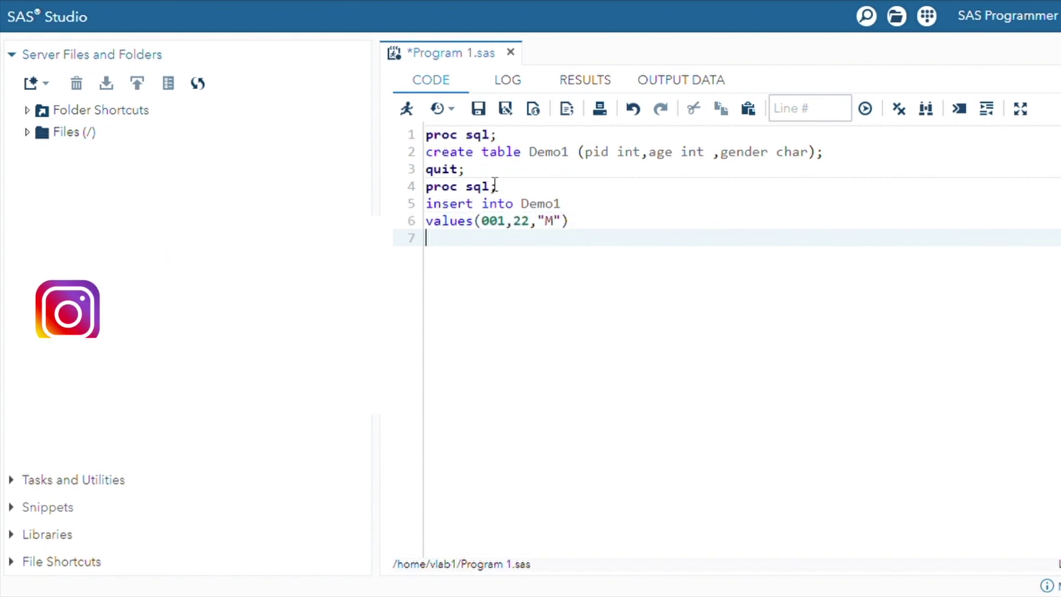
{"action": "key", "text": "BackSpace"}
{"action": "type", "text": "v"}
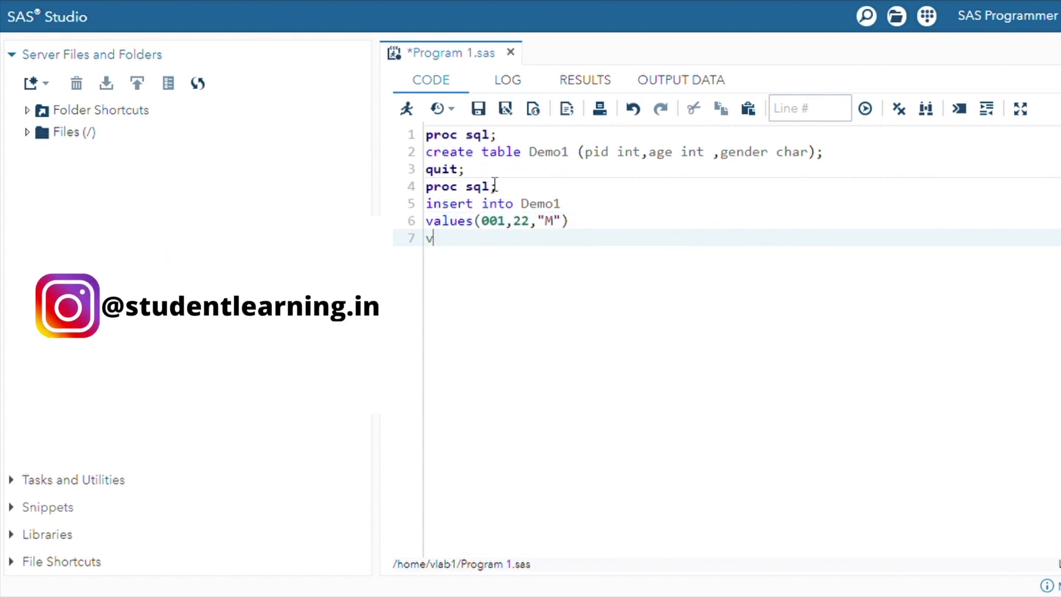
{"action": "type", "text": "alues"}
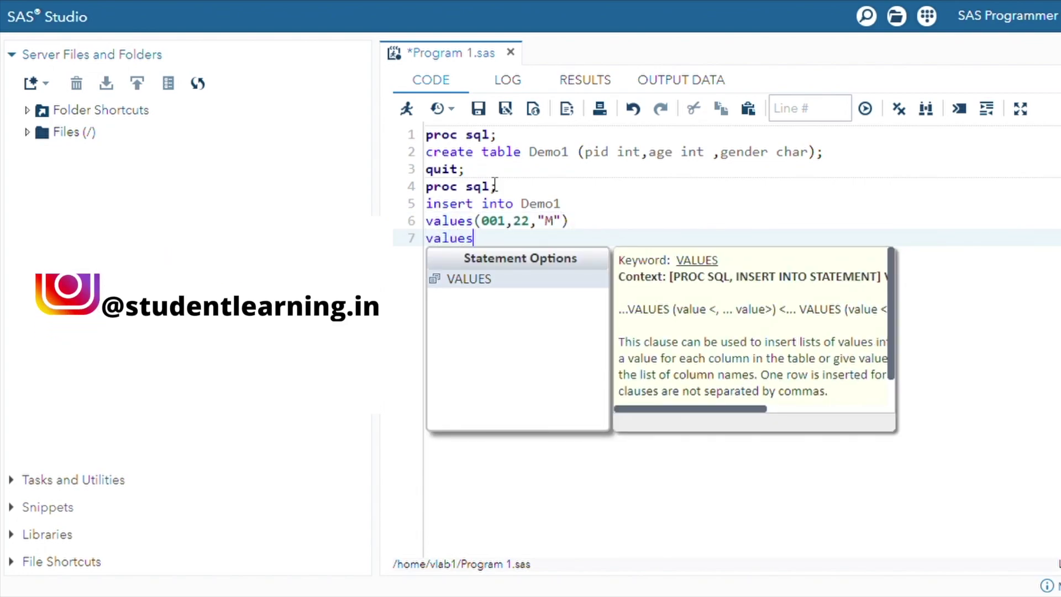
{"action": "type", "text": "(002,"}
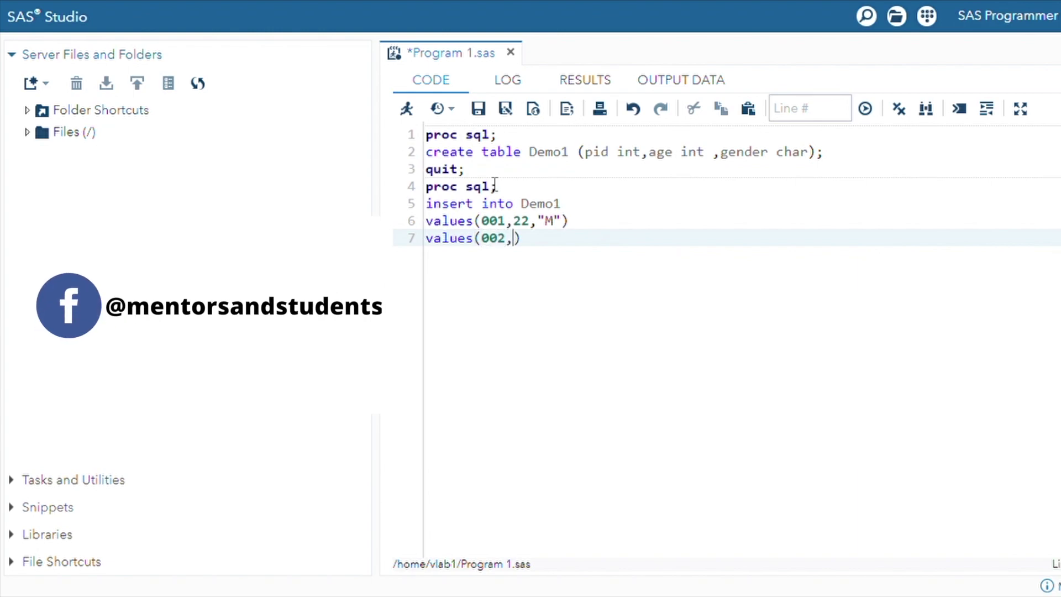
{"action": "type", "text": "23"}
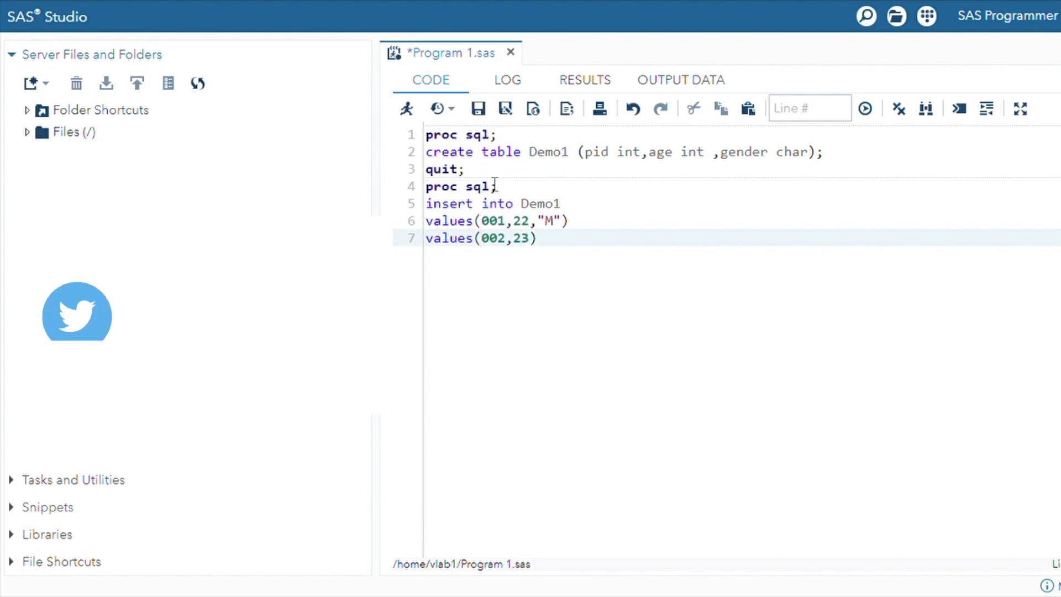
{"action": "type", "text": ",\""}
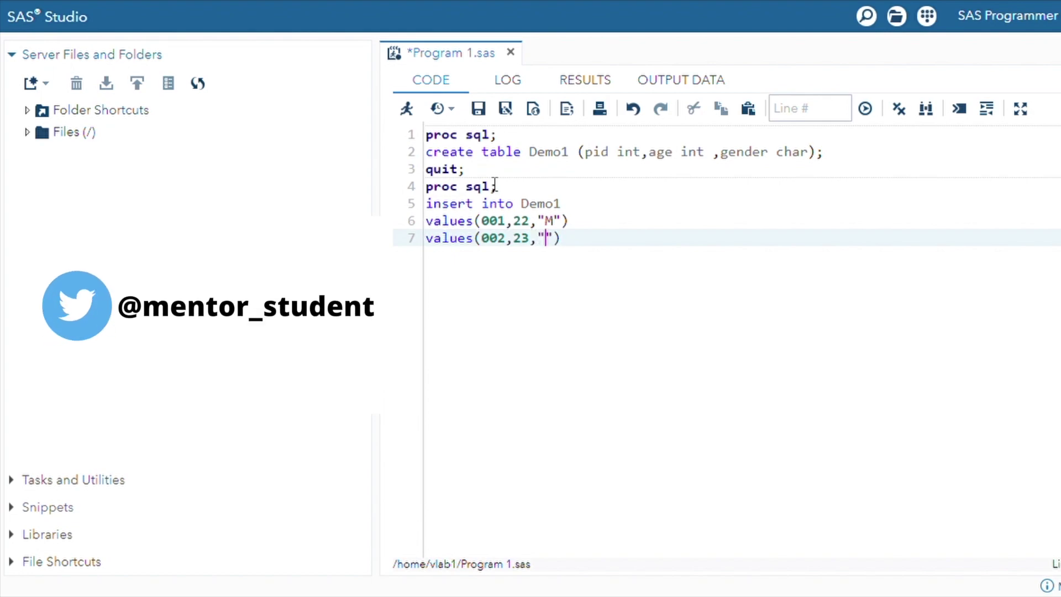
{"action": "type", "text": "F"}
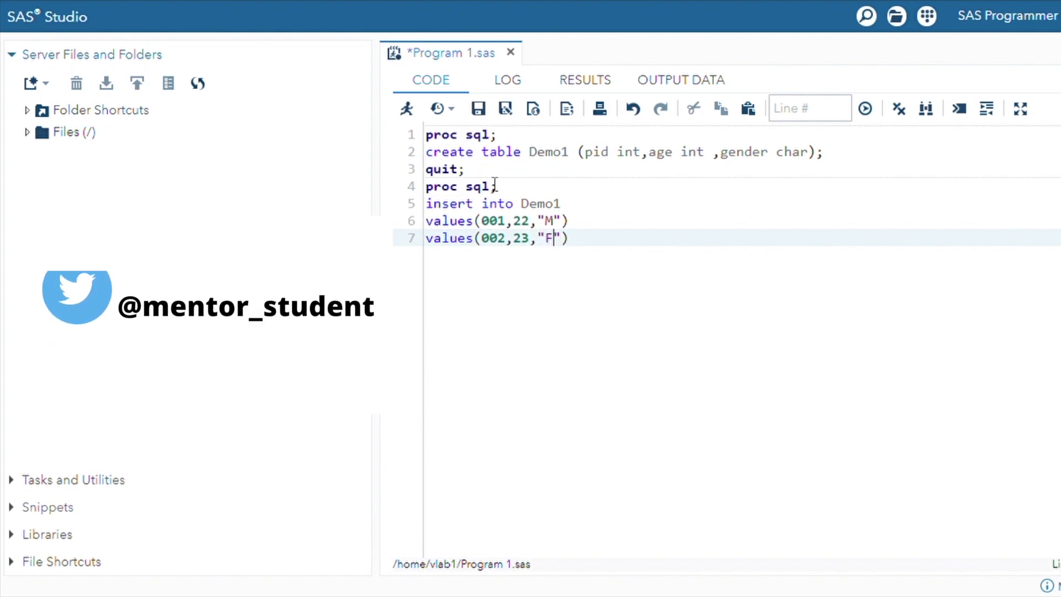
{"action": "key", "text": "End"}
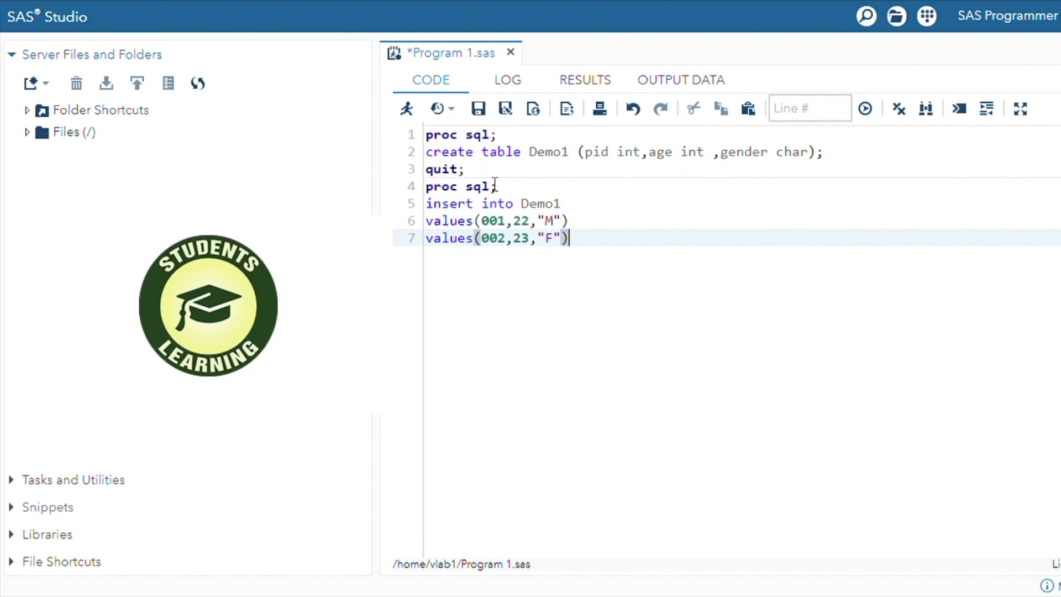
{"action": "key", "text": "Return"}
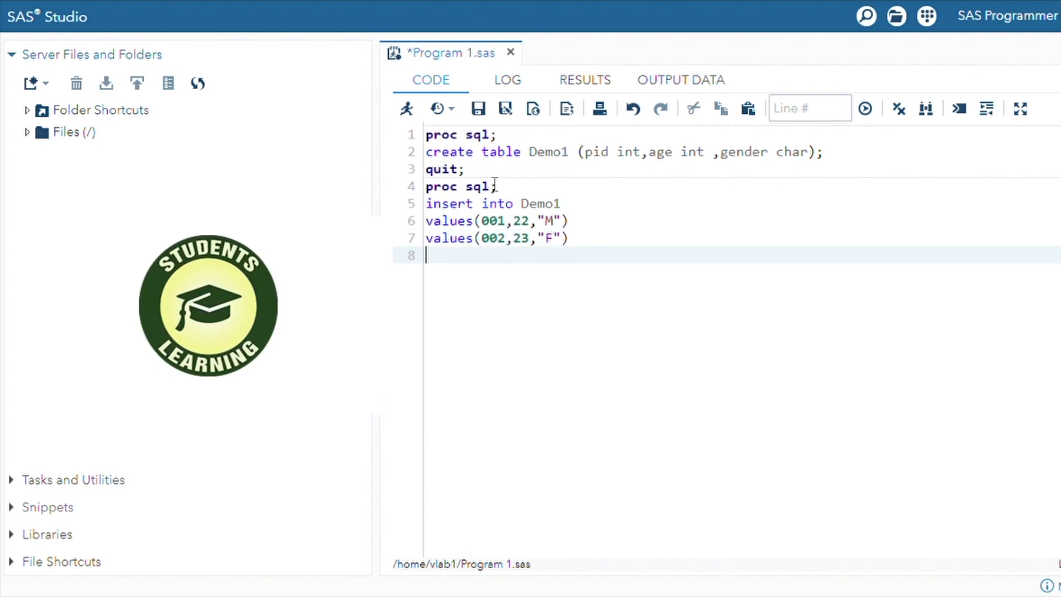
Duplicate the two values rows by selecting them and pasting a copy below
{"action": "key", "text": "Up"}
{"action": "key", "text": "Up"}
{"action": "key", "text": "shift+Down"}
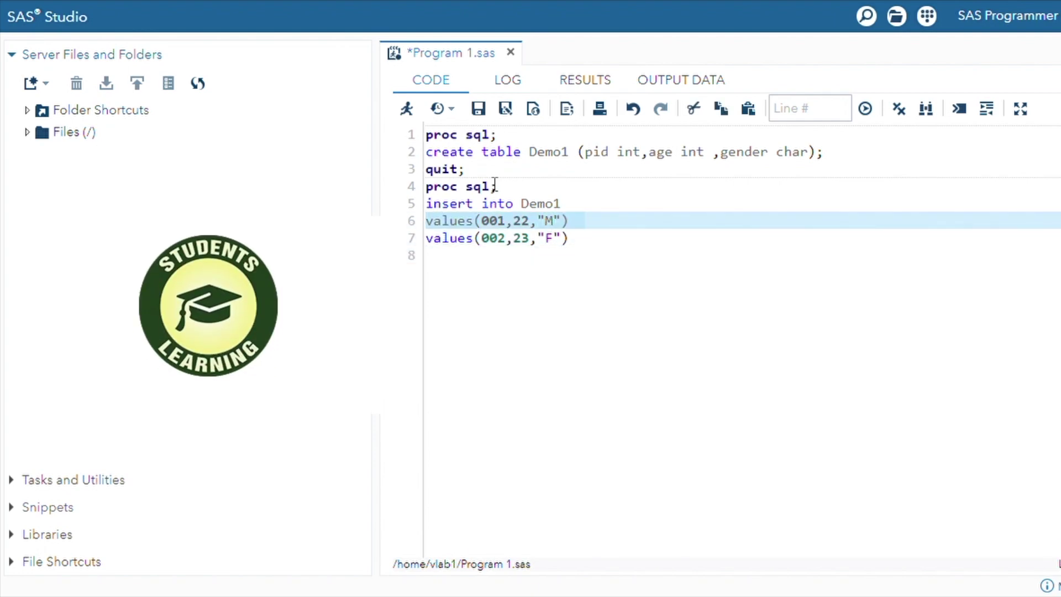
{"action": "key", "text": "shift+Down"}
{"action": "key", "text": "ctrl+c"}
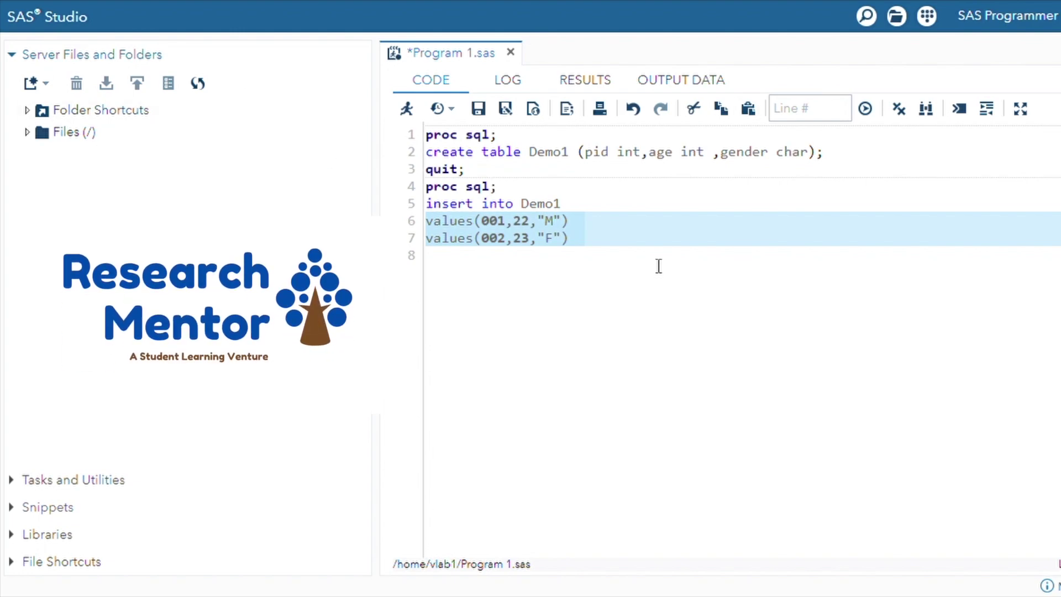
{"action": "left_click", "coordinate": [598, 253]}
{"action": "key", "text": "Down"}
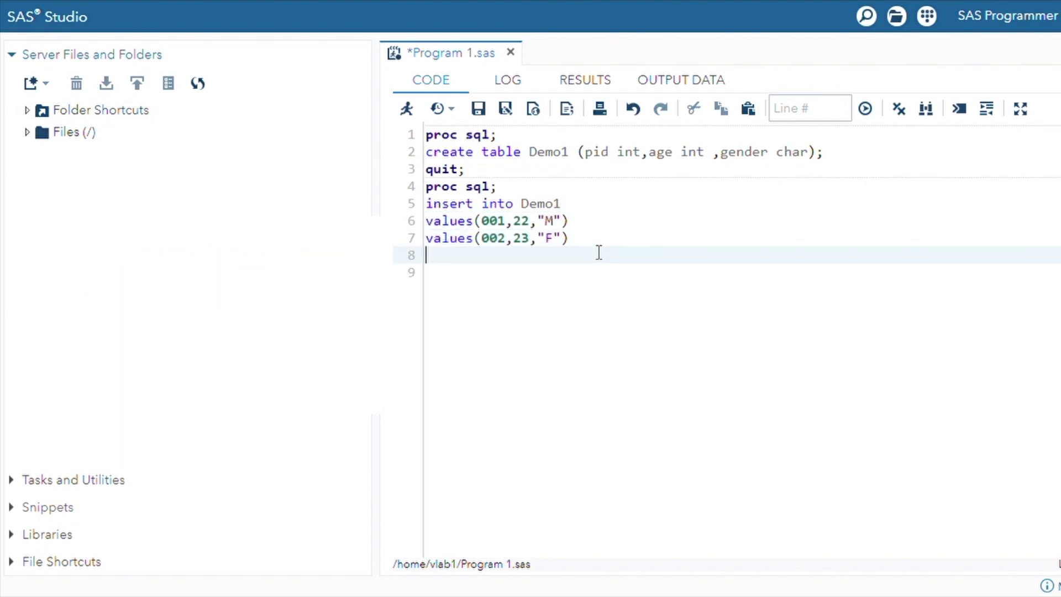
{"action": "key", "text": "ctrl+v"}
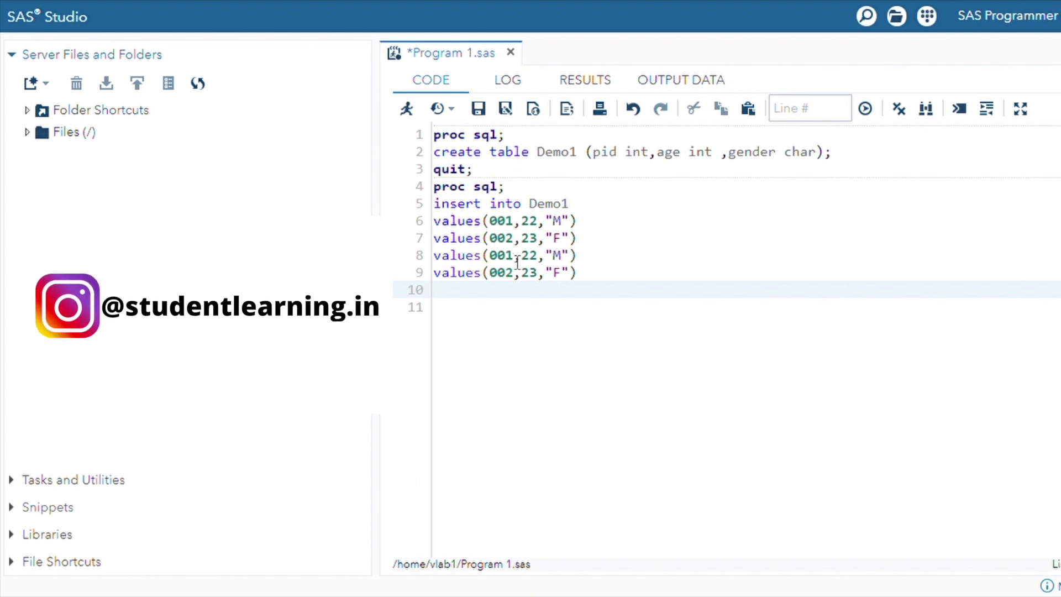
Edit the pasted rows into 003, 21, "M" and 004, 24, "F"
{"action": "left_click", "coordinate": [520, 262]}
{"action": "key", "text": "BackSpace"}
{"action": "type", "text": "3"}
{"action": "key", "text": "Down"}
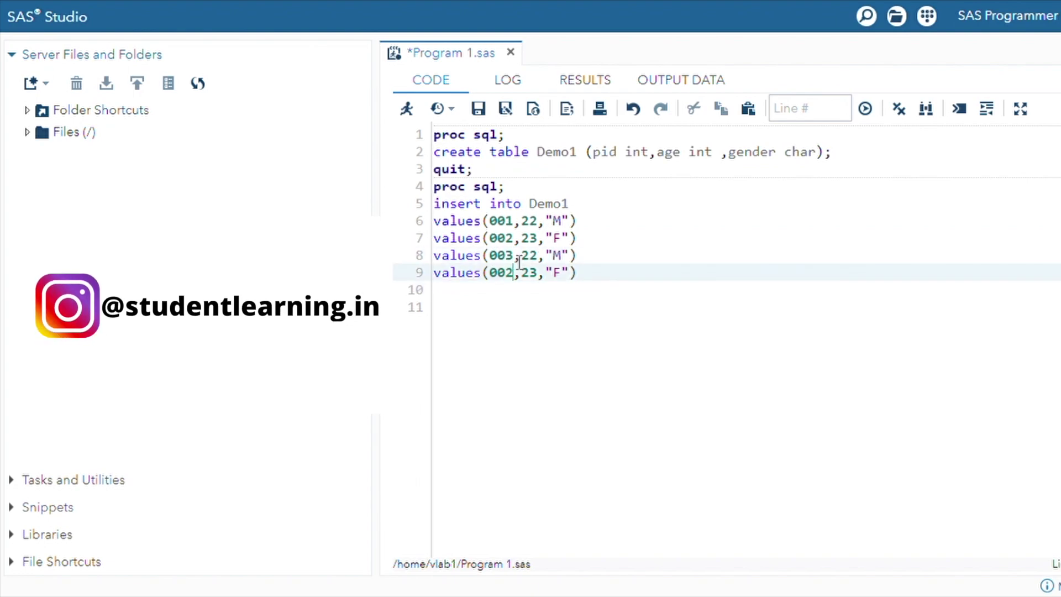
{"action": "key", "text": "BackSpace"}
{"action": "type", "text": "4"}
{"action": "key", "text": "Up"}
{"action": "key", "text": "Right"}
{"action": "key", "text": "Right"}
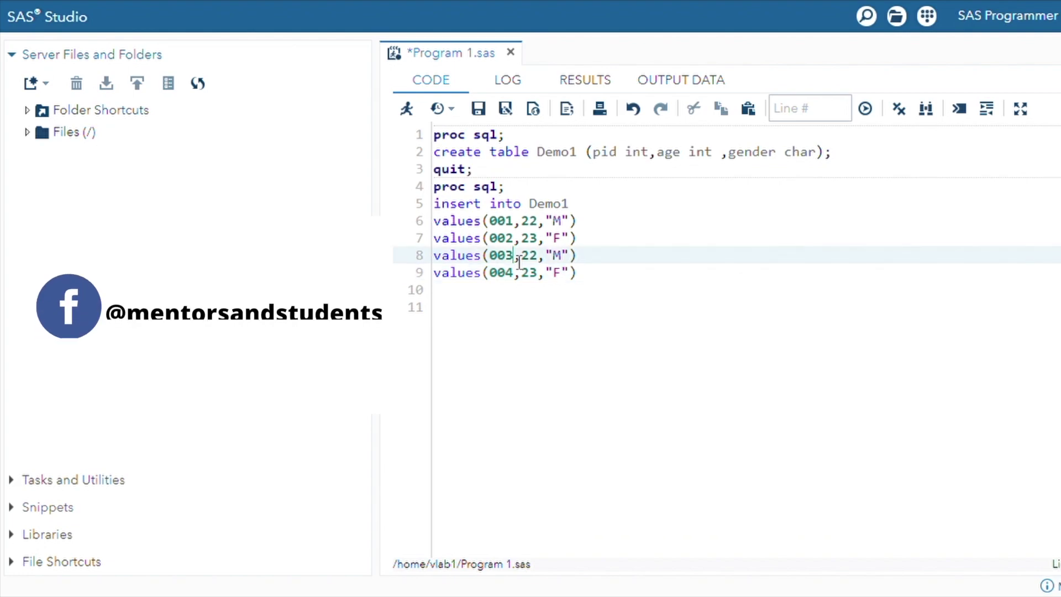
{"action": "key", "text": "Right"}
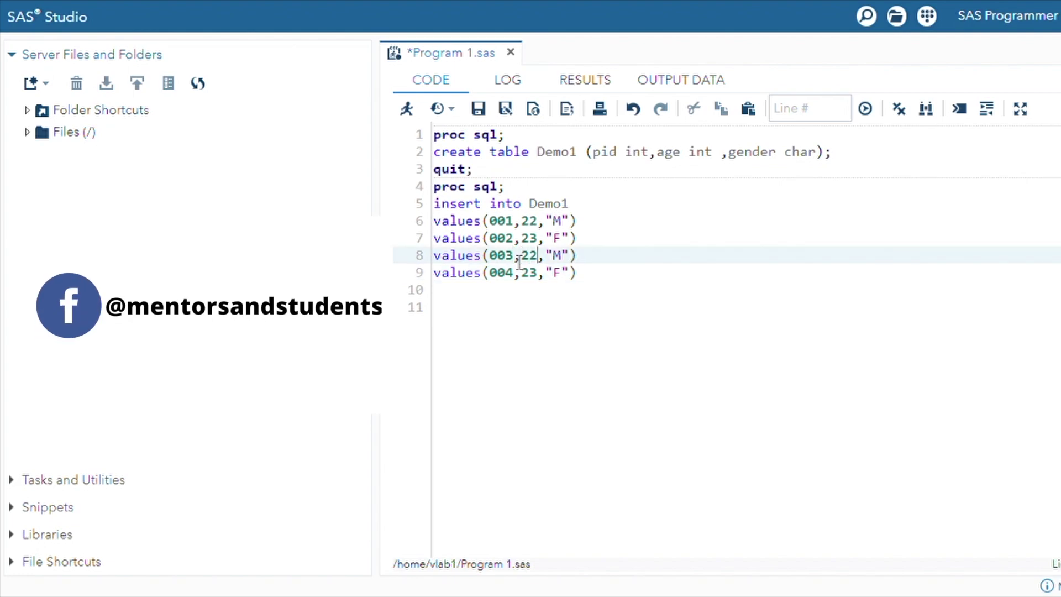
{"action": "key", "text": "Down"}
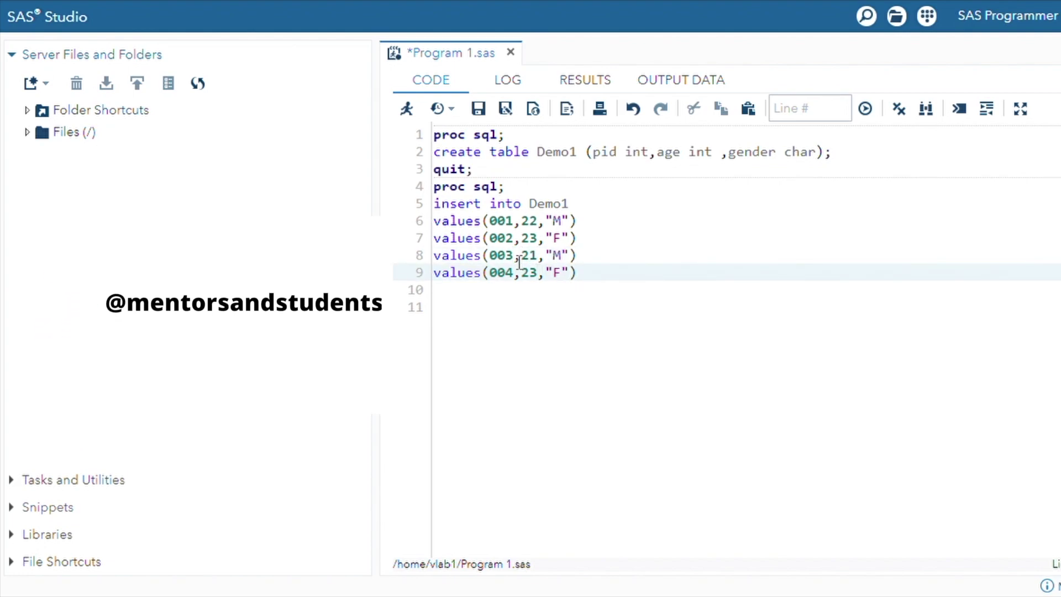
{"action": "key", "text": "BackSpace"}
{"action": "type", "text": "4"}
{"action": "key", "text": "Right"}
{"action": "key", "text": "Right"}
{"action": "key", "text": "Right"}
{"action": "key", "text": "Right"}
{"action": "key", "text": "Right"}
Close the insert statement with a semicolon and add quit; on the next line
{"action": "type", "text": ";"}
{"action": "key", "text": "Return"}
{"action": "type", "text": "q"}
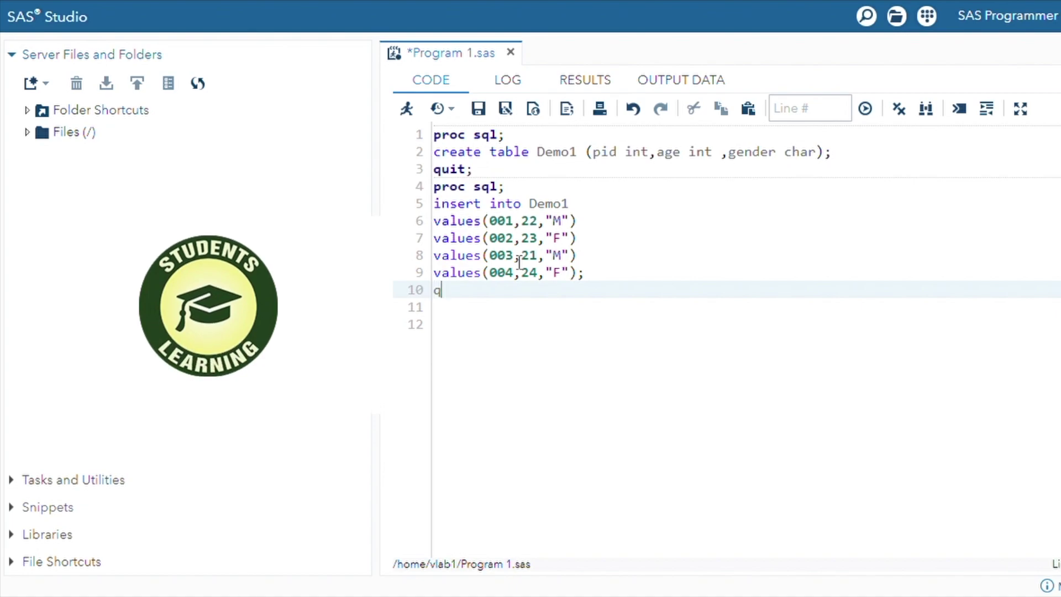
{"action": "type", "text": "uit;"}
{"action": "key", "text": "Return"}
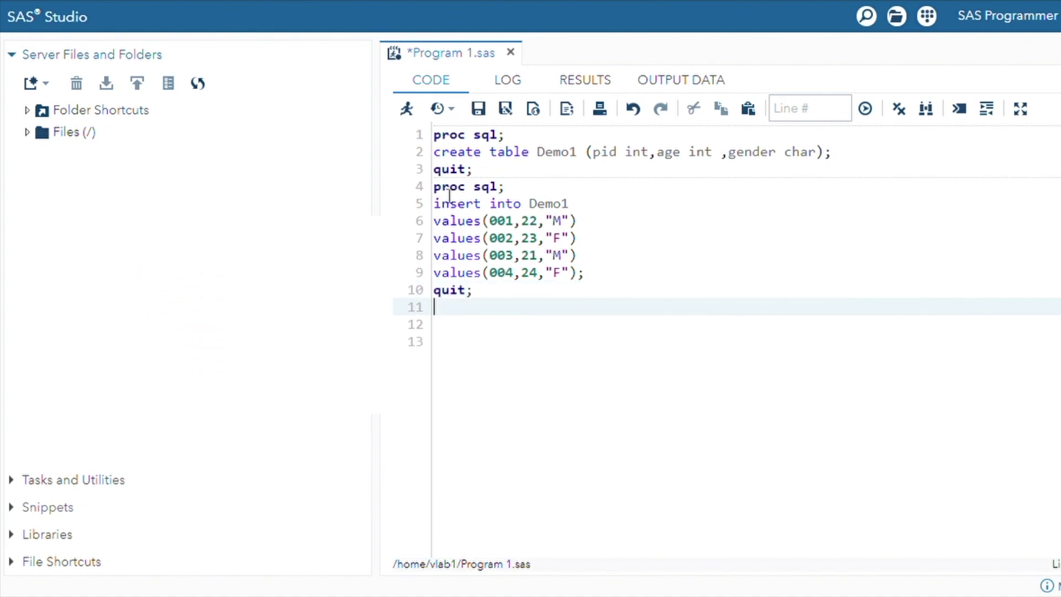
Run the insert step on lines 4–10, then go back to the code at empty line 11
{"action": "left_click_drag", "start_coordinate": [434, 188], "coordinate": [487, 304]}
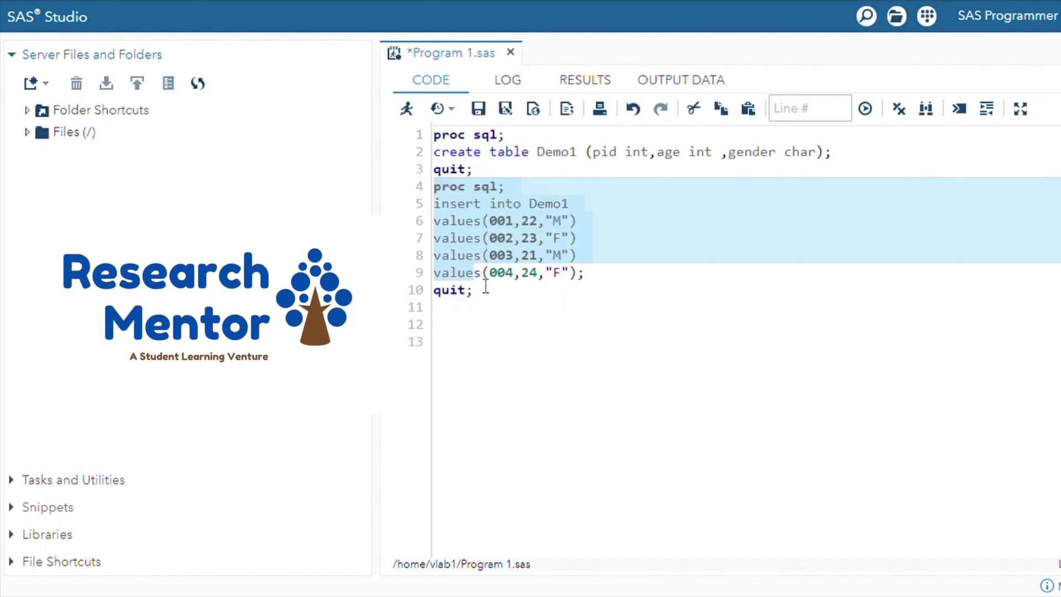
{"action": "left_click", "coordinate": [407, 108]}
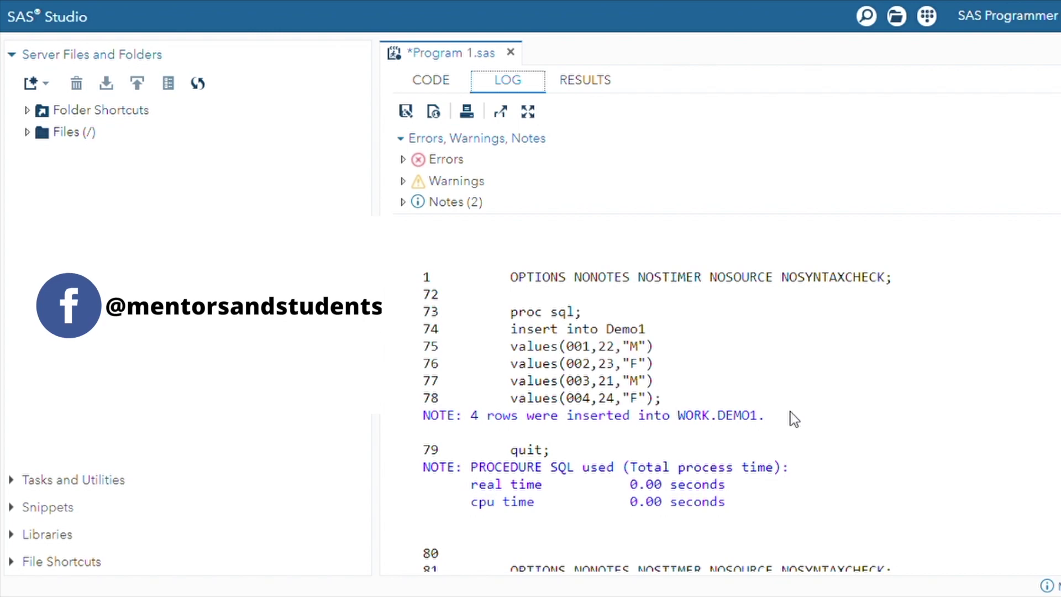
{"action": "left_click", "coordinate": [431, 80]}
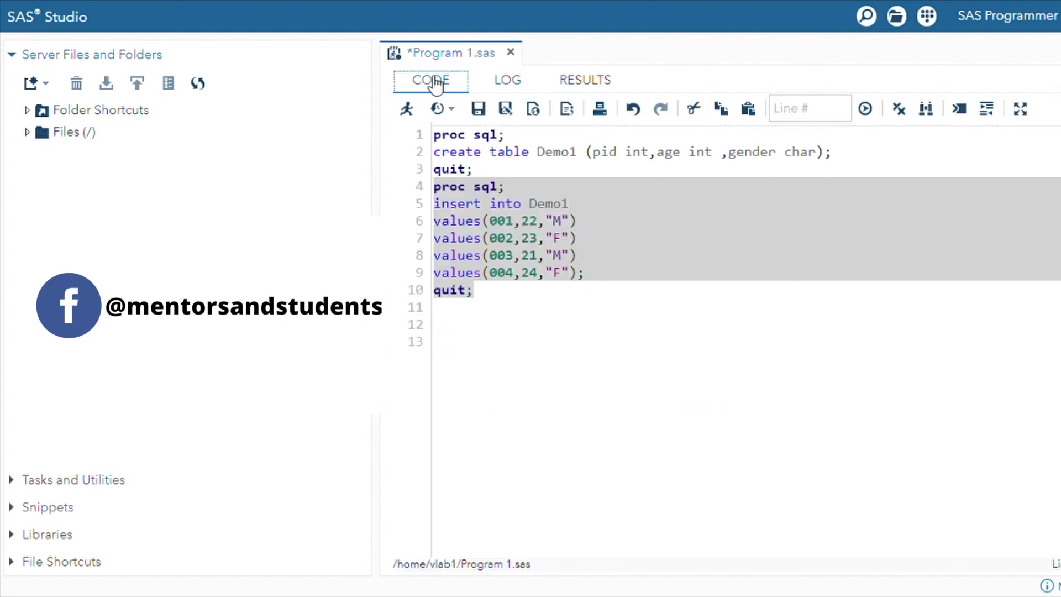
{"action": "left_click", "coordinate": [495, 308]}
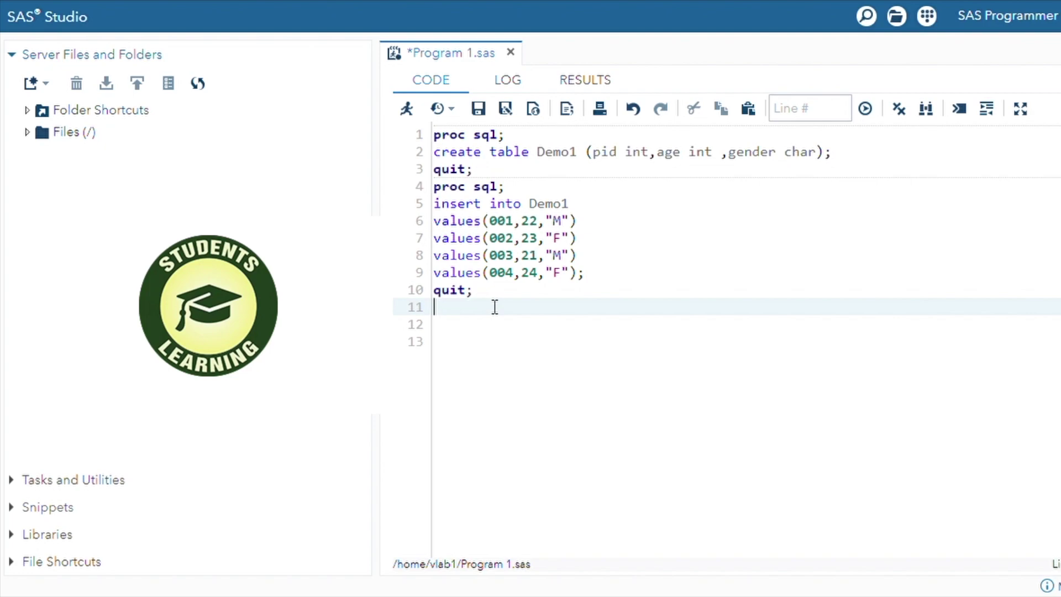
Write the query proc sql; select * from Demo1; quit; on lines 11–13
{"action": "type", "text": "proc "}
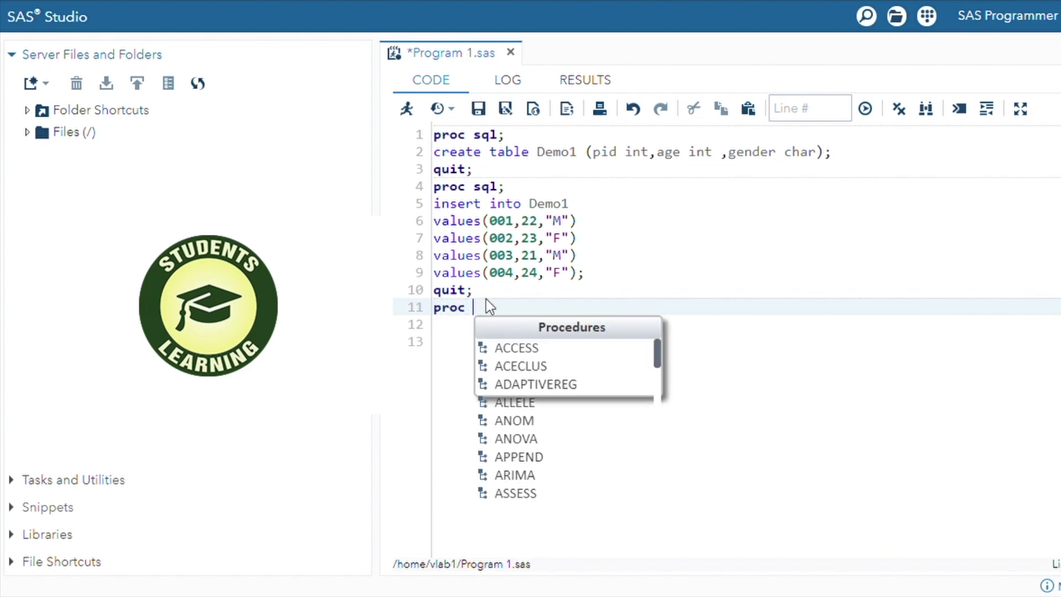
{"action": "type", "text": "sql;"}
{"action": "key", "text": "Return"}
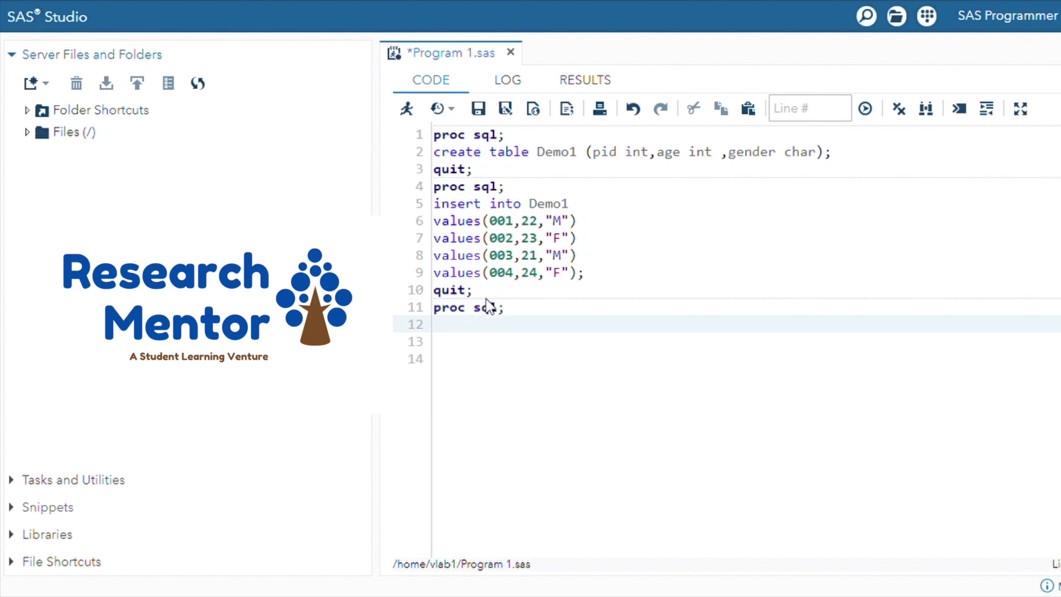
{"action": "type", "text": "select "}
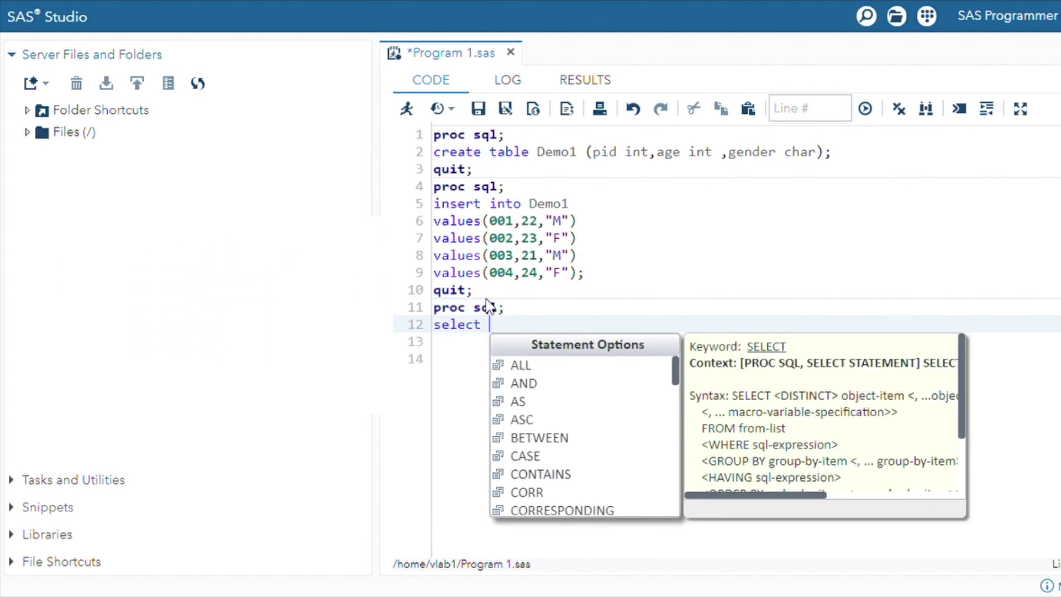
{"action": "type", "text": "* "}
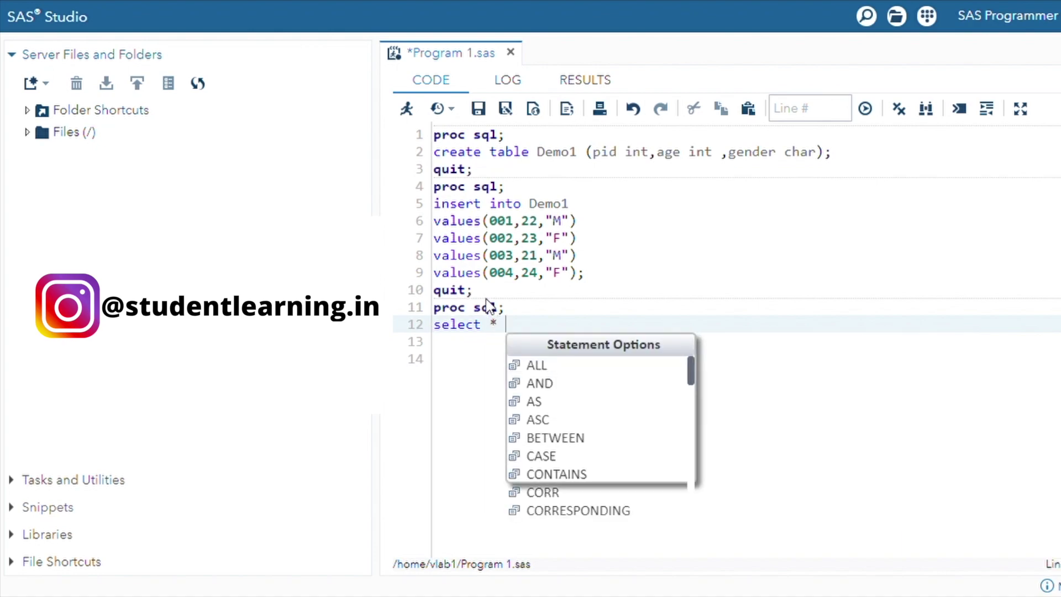
{"action": "type", "text": "from De"}
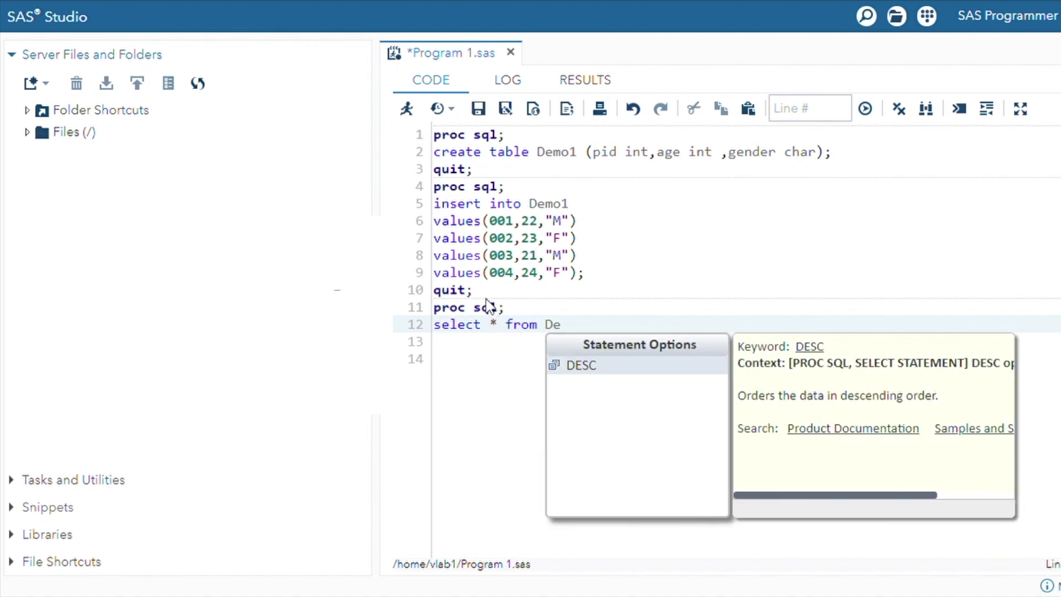
{"action": "type", "text": "mo1"}
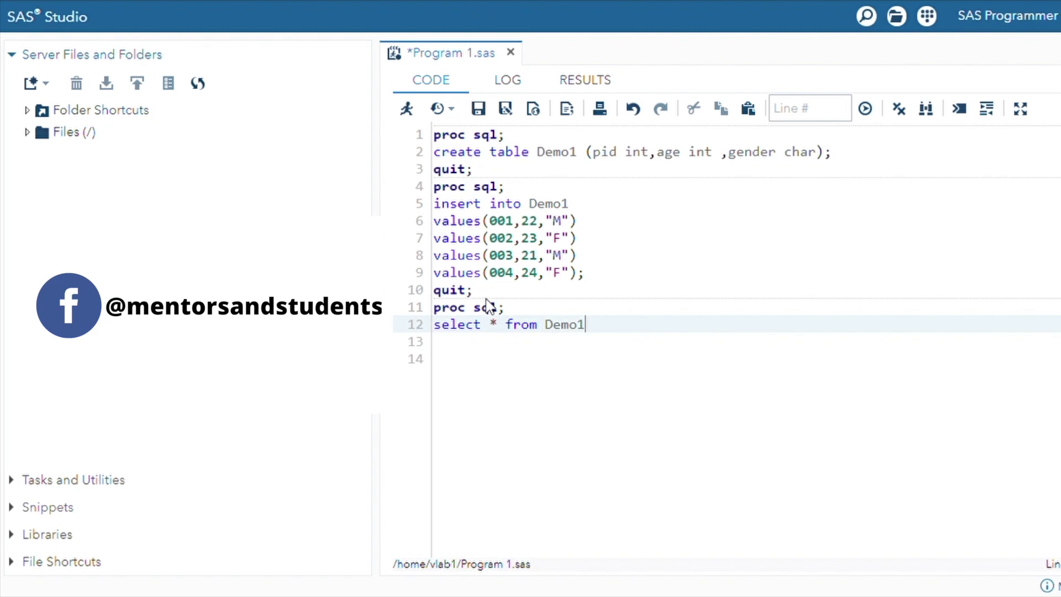
{"action": "key", "text": "Return"}
{"action": "type", "text": "q"}
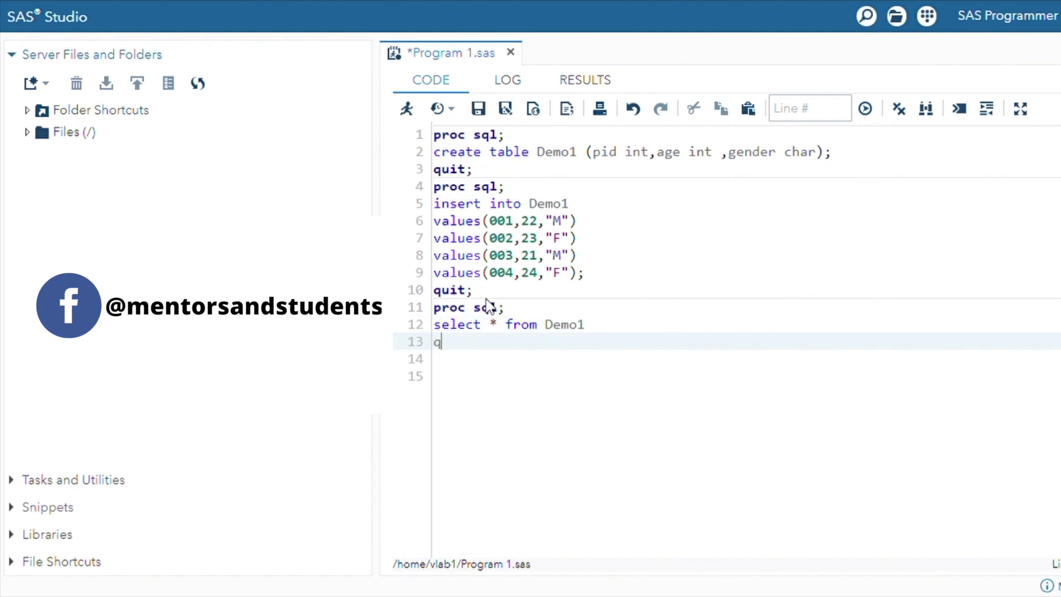
{"action": "type", "text": "uit;"}
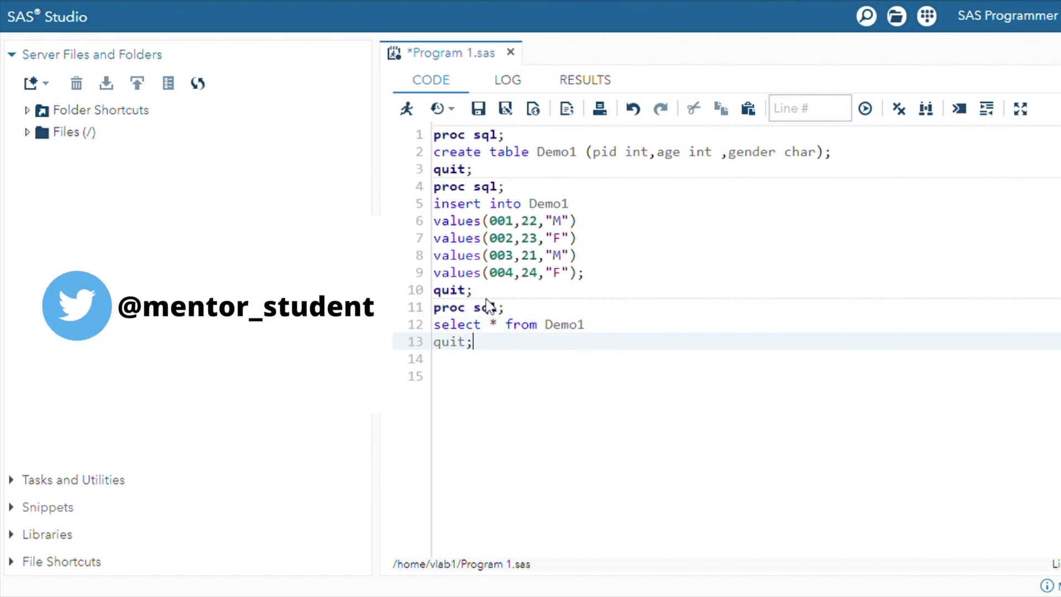
{"action": "left_click", "coordinate": [602, 339]}
{"action": "type", "text": ";"}
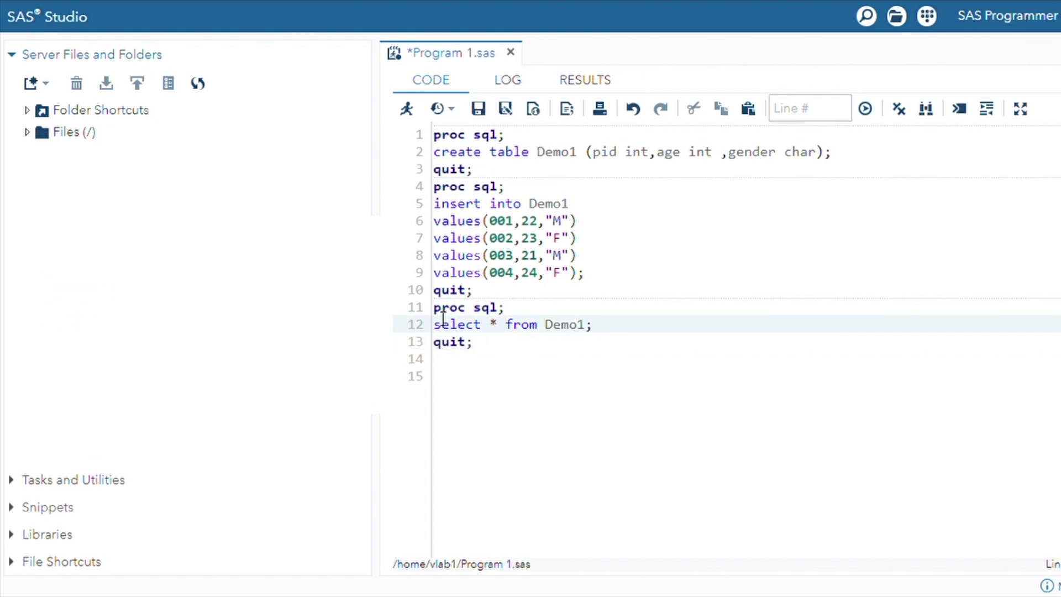
Select only the three query lines and run them to display Demo1's four rows
{"action": "key", "text": "Up"}
{"action": "key", "text": "Home"}
{"action": "key", "text": "shift+Down"}
{"action": "key", "text": "shift+End"}
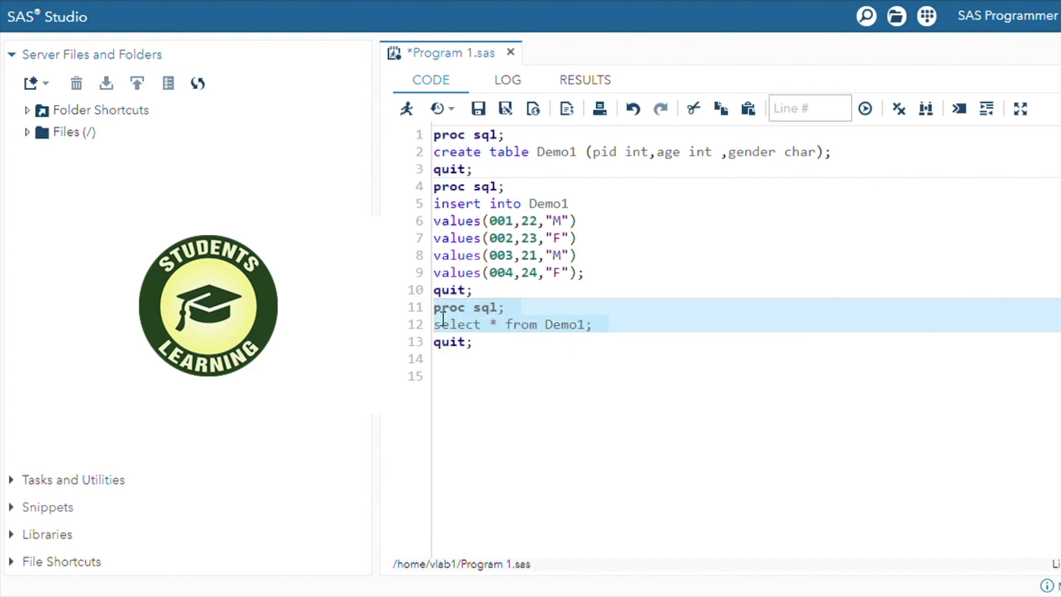
{"action": "key", "text": "shift+Down"}
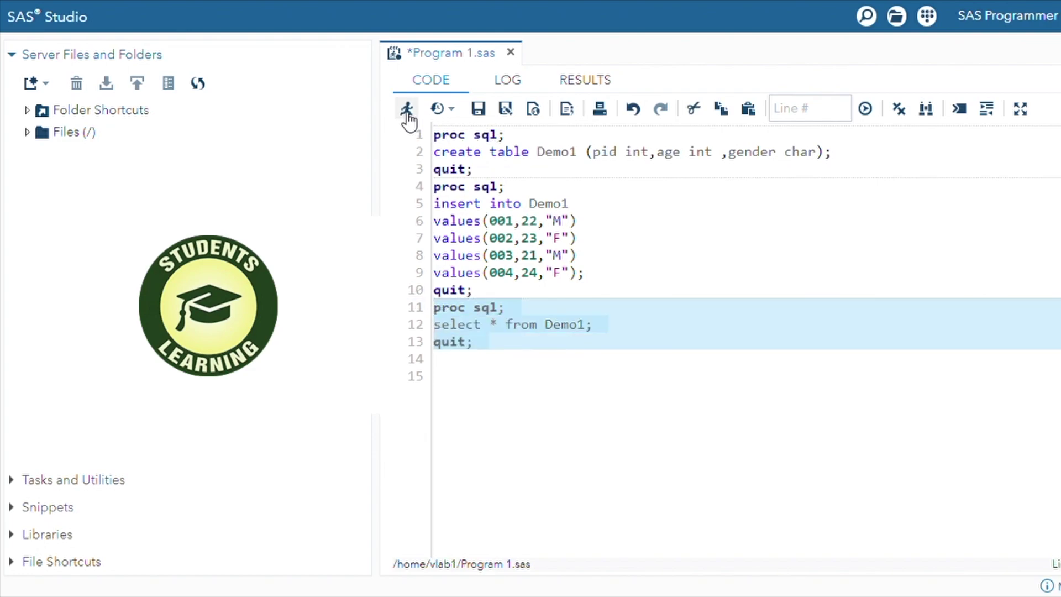
{"action": "left_click", "coordinate": [407, 110]}
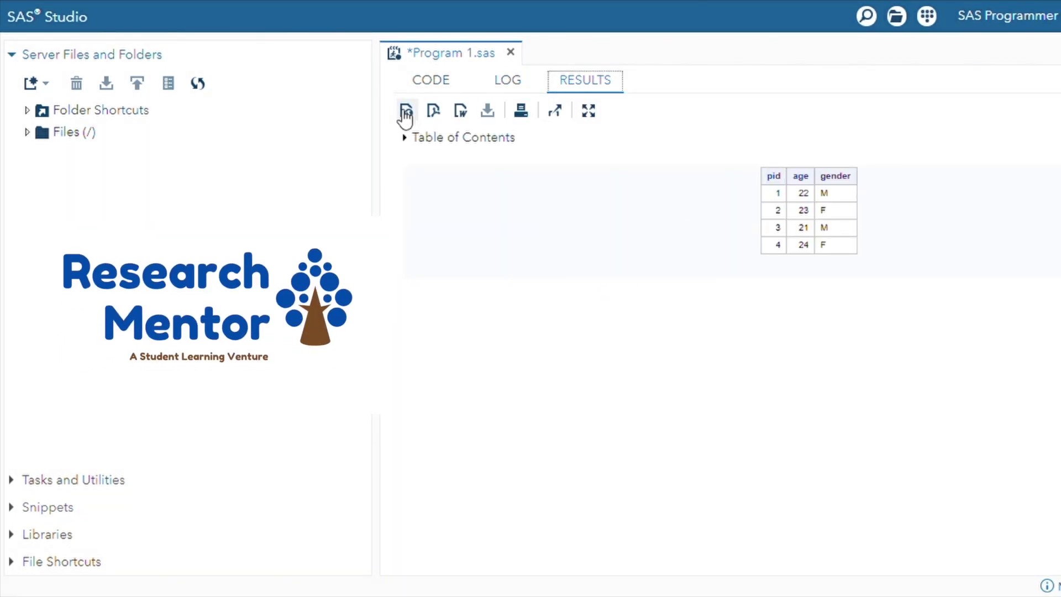